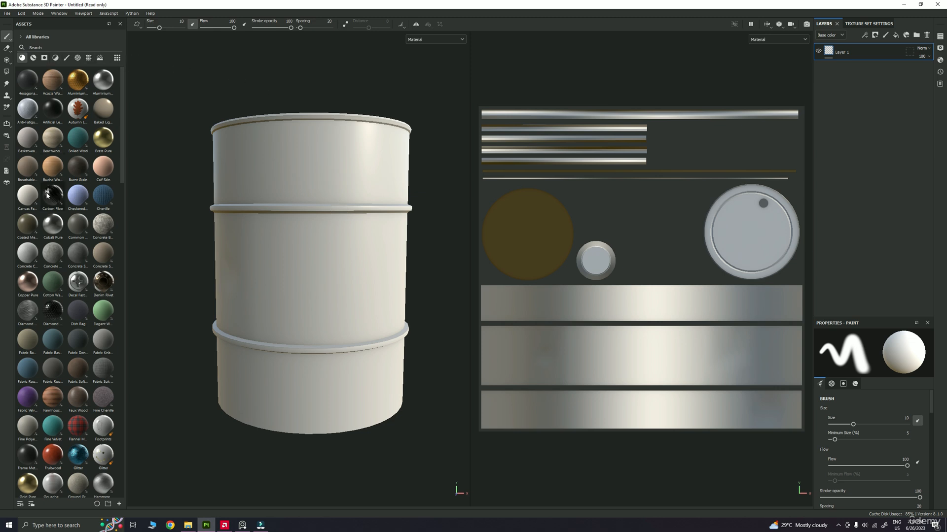
Examine the textured Gulf barrel reference image, then return to the untextured barrel
mouse_move(47, 195)
mouse_move(74, 250)
right_drag(0, 246, 345, 261)
scroll(312, 234, up, 4)
scroll(318, 241, up, 3)
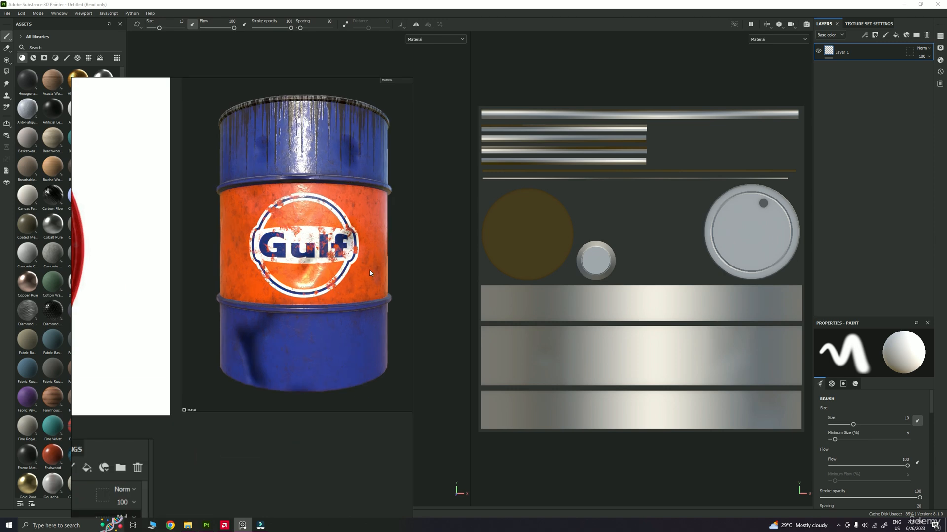
right_drag(374, 264, 0, 264)
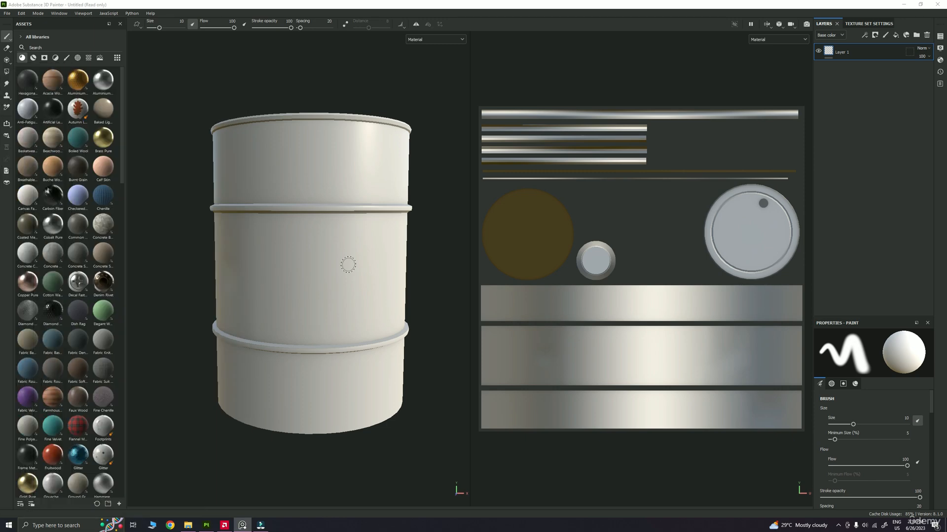
Search the assets for "steel" and add the Steel Rough material to the layer stack
click(47, 46)
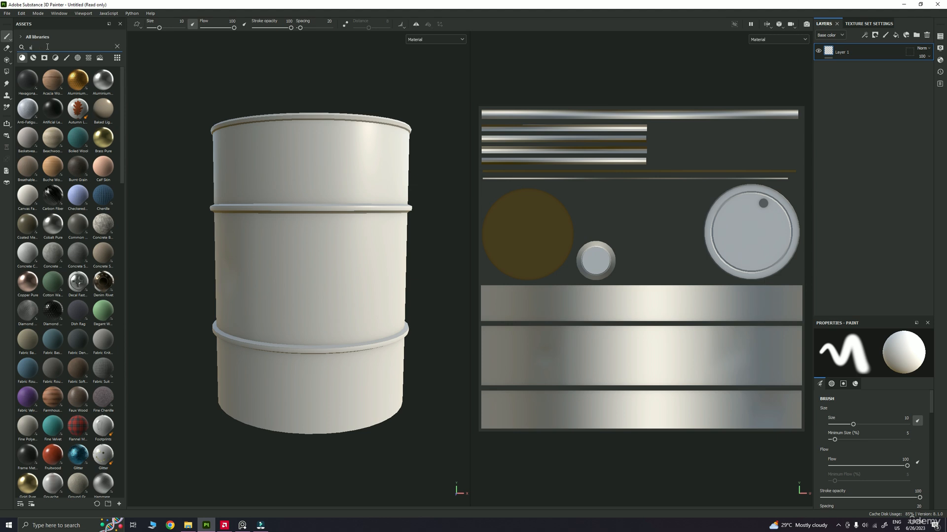
text(steel)
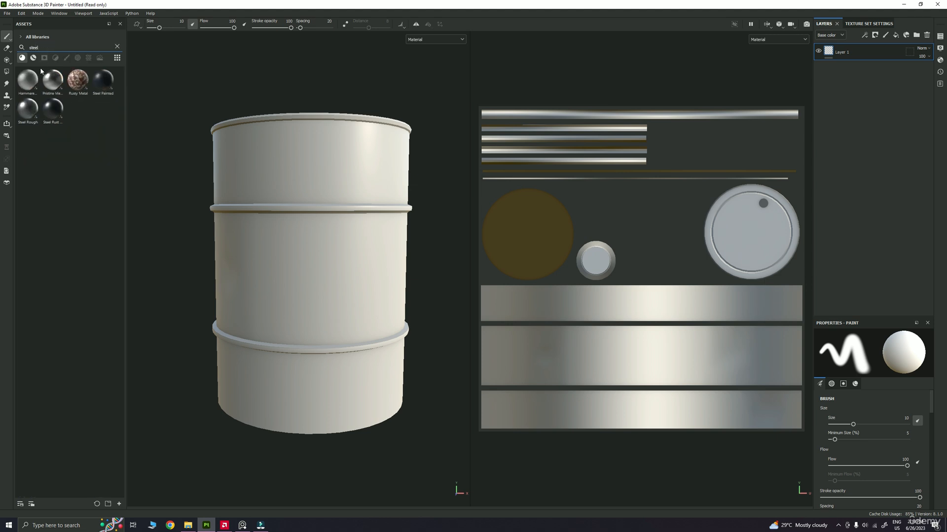
mouse_move(33, 106)
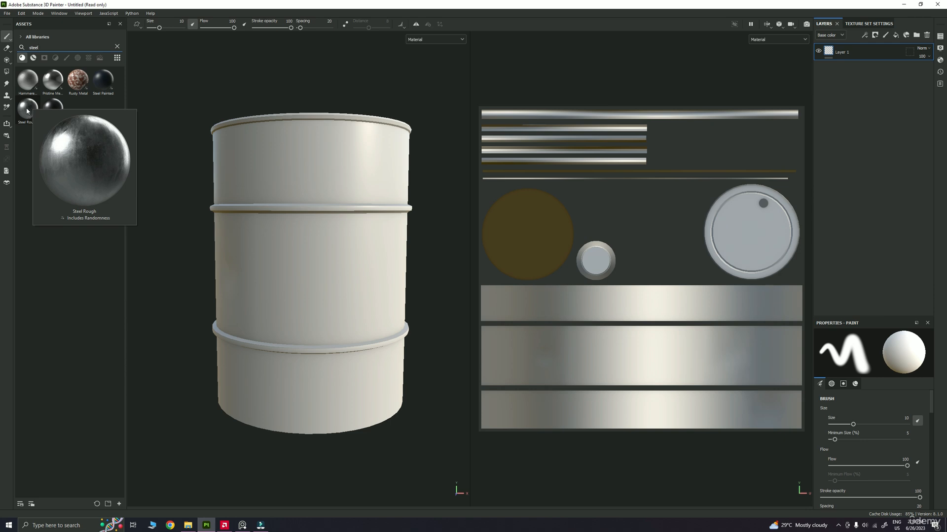
drag(27, 111, 863, 53)
Delete the empty Layer 1 and enlarge the fill properties area to expose the material parameters
click(854, 67)
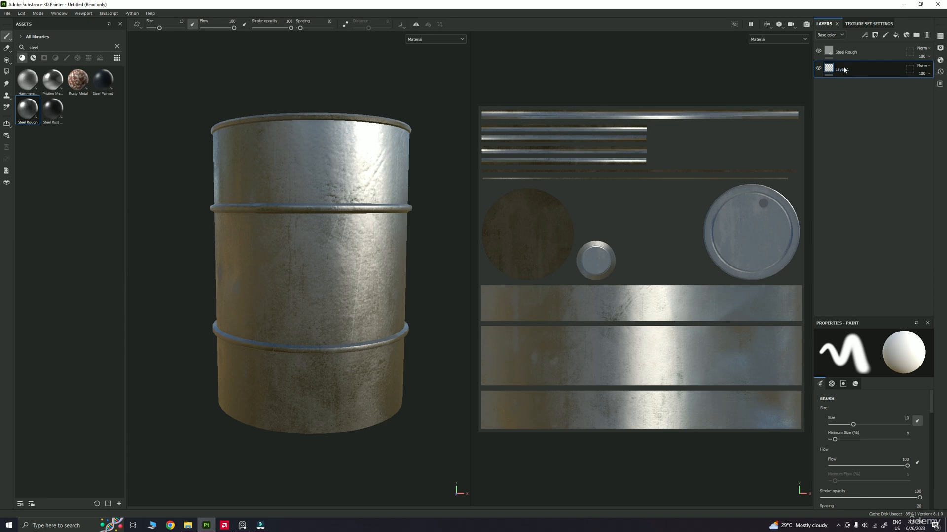
key(Delete)
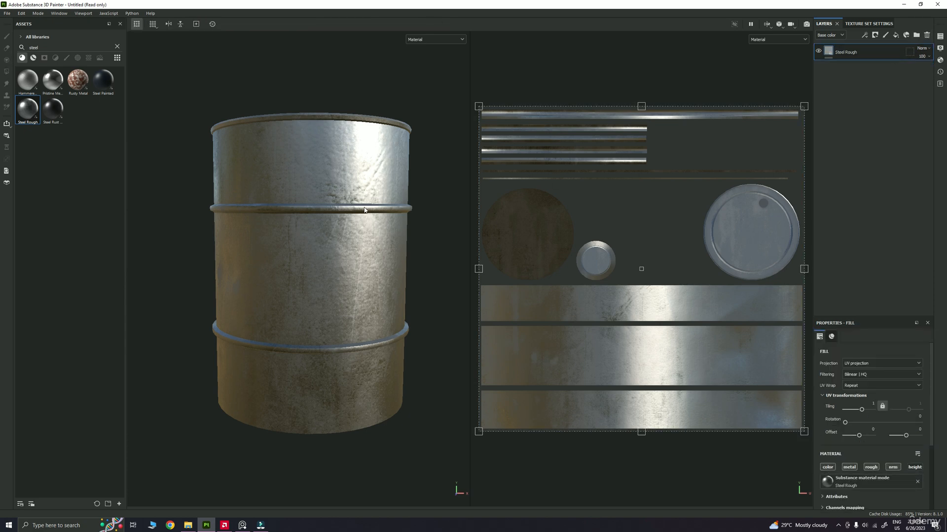
scroll(365, 211, down, 1)
drag(855, 315, 873, 207)
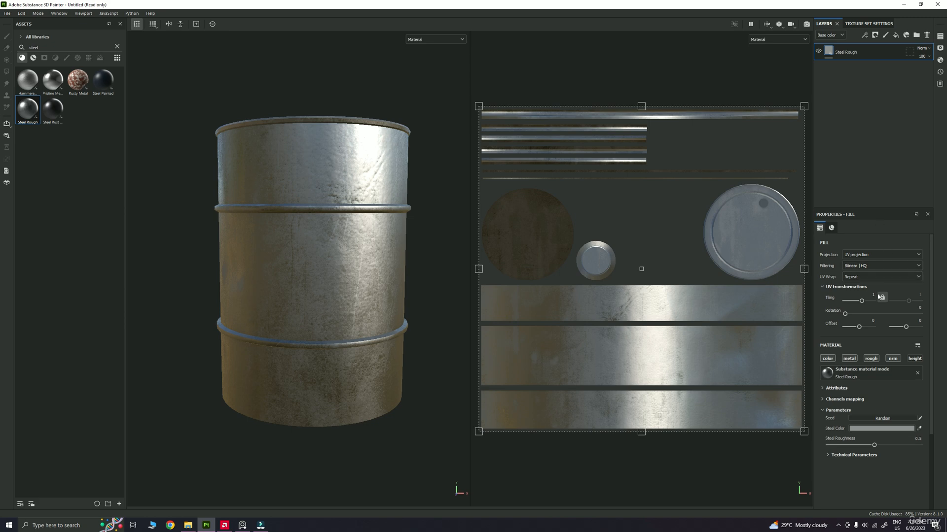
Rotate the environment lighting around the barrel to inspect the Steel Rough surface and its dent
scroll(336, 242, down, 2)
middle_drag(335, 242, 306, 232)
shift+right_drag(306, 231, 337, 242)
alt+middle_drag(337, 242, 380, 239)
shift+right_drag(381, 238, 316, 250)
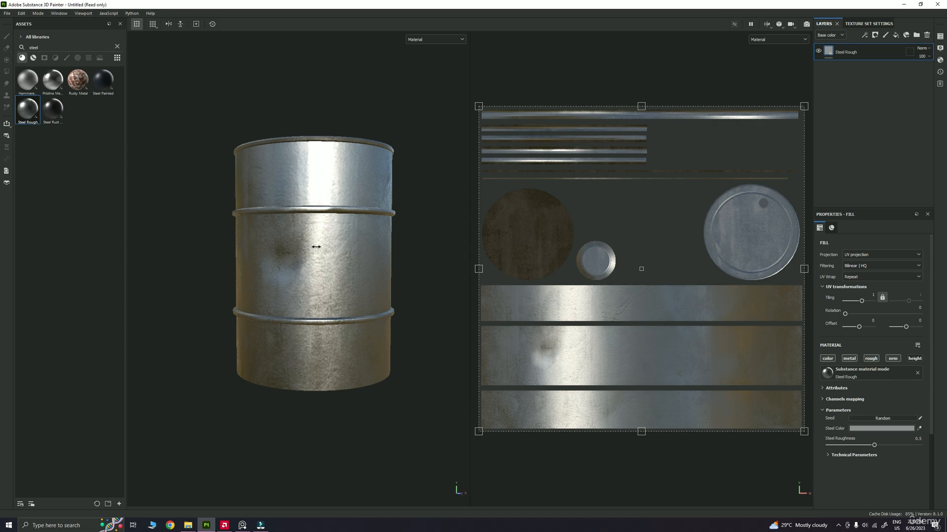
shift+right_drag(317, 250, 413, 260)
Launch Keyviz from the desktop, test it with a keystroke, and return to Substance 3D Painter
click(904, 4)
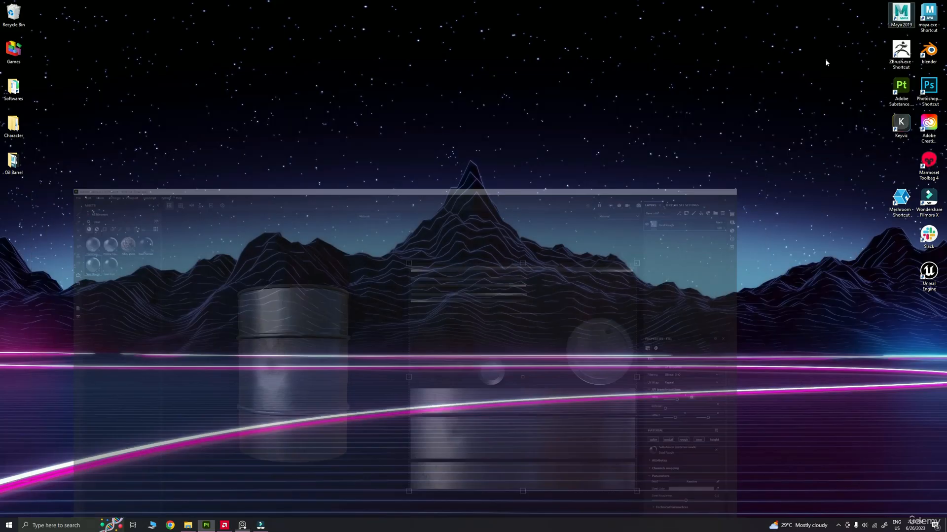
right_click(649, 94)
click(658, 114)
right_click(657, 114)
click(689, 133)
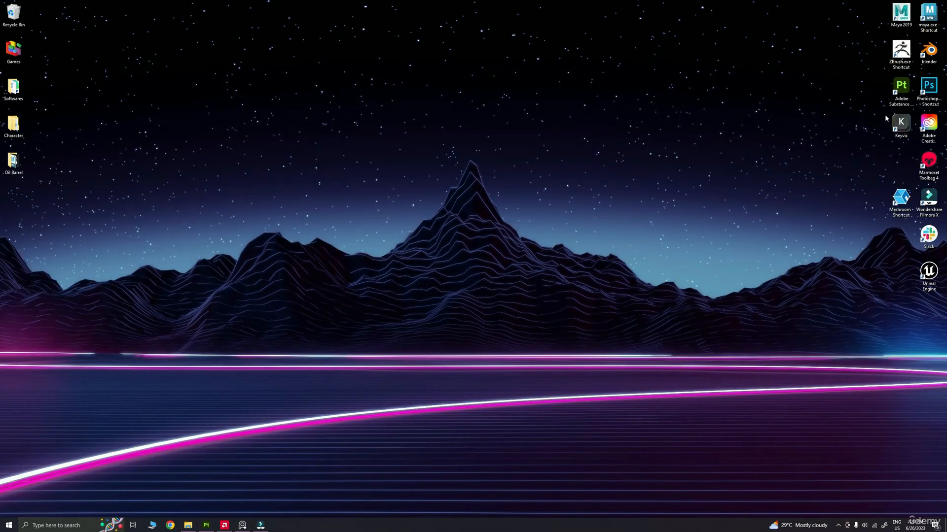
double_click(900, 126)
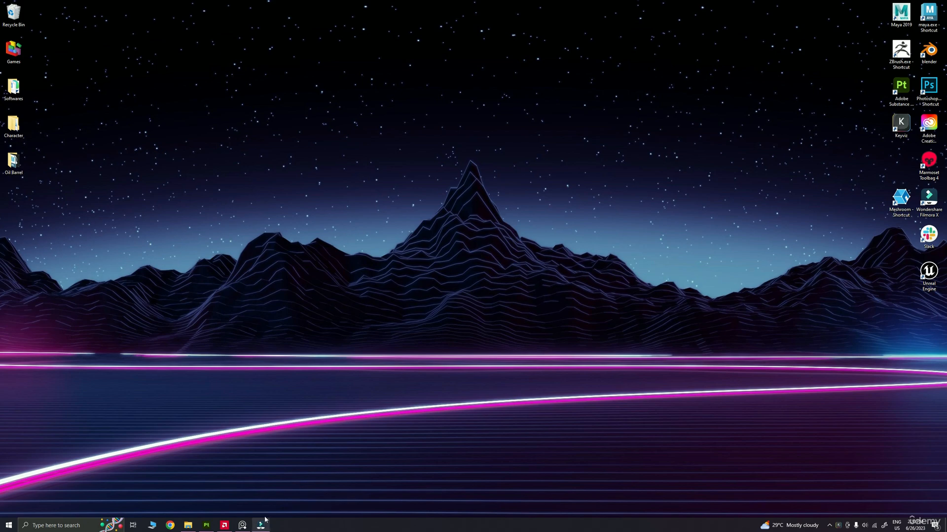
key(s)
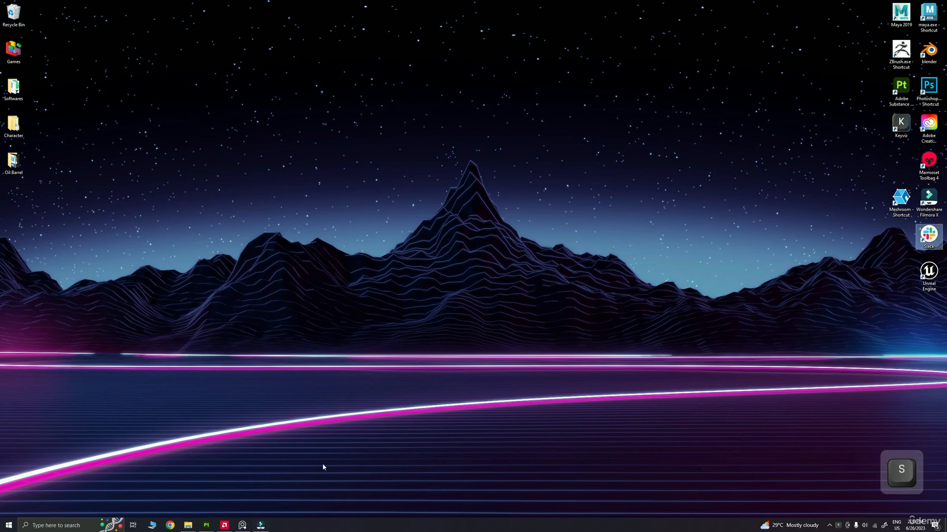
click(206, 526)
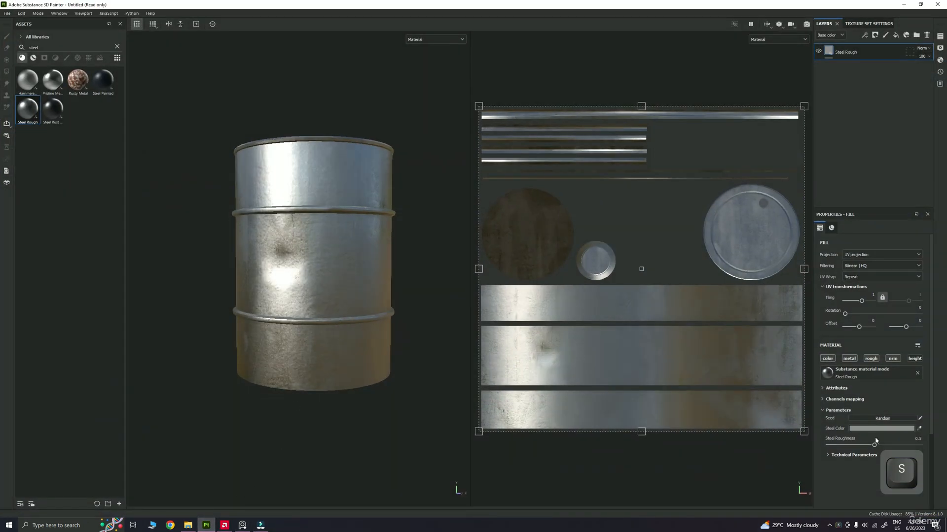
Rotate the environment lighting again and examine the steel's reflections from a slightly closer view of the barrel
key(shift)
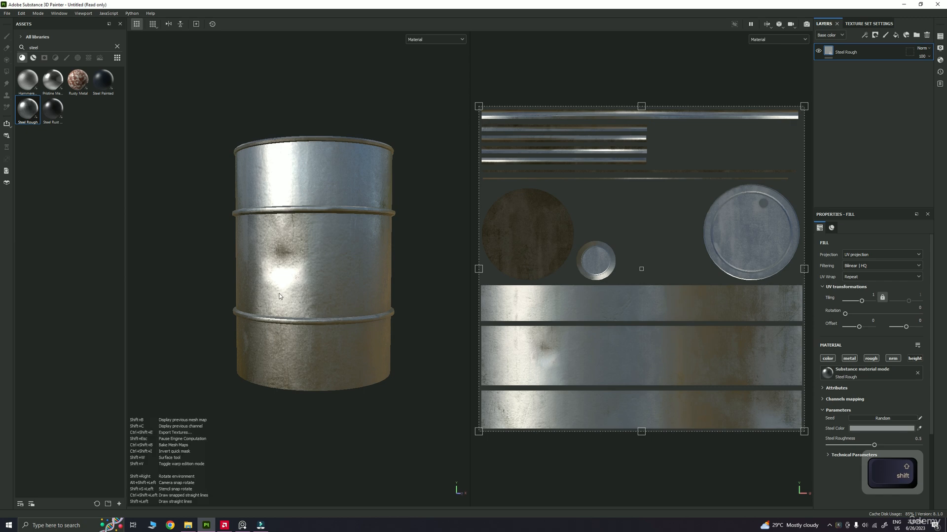
shift+right_drag(278, 292, 362, 291)
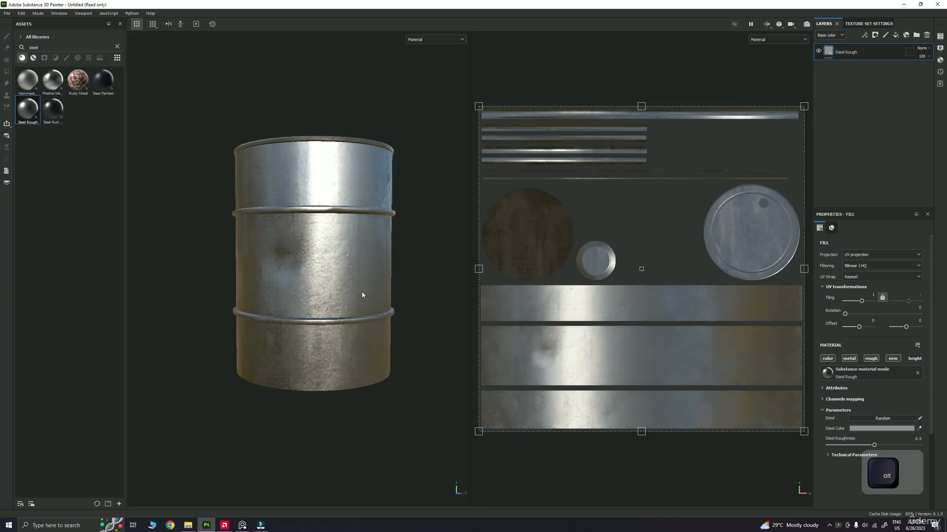
alt+middle_drag(362, 291, 362, 318)
alt+drag(362, 318, 348, 315)
alt+middle_drag(338, 315, 326, 283)
alt+right_drag(326, 283, 307, 303)
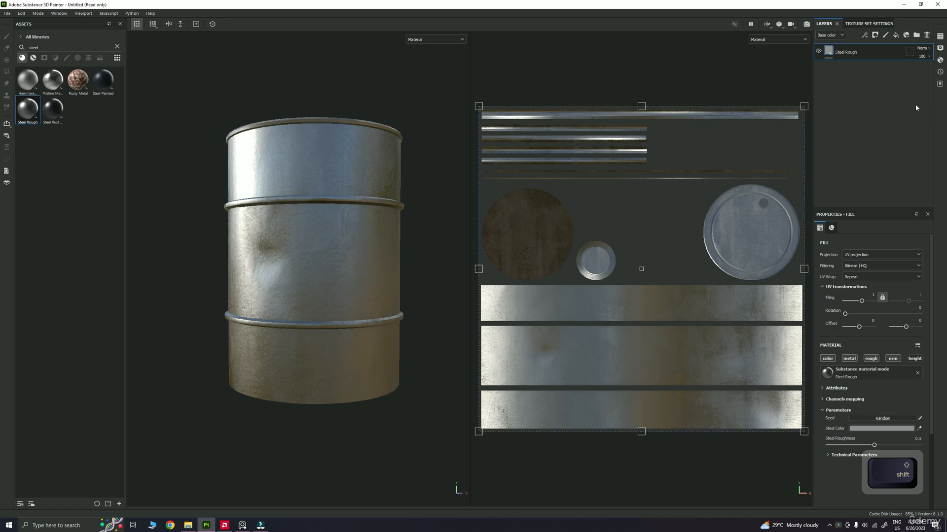
In the display settings, set the environment map to Gdansk Shipyard Buildings and rotate the environment to about 103
click(940, 49)
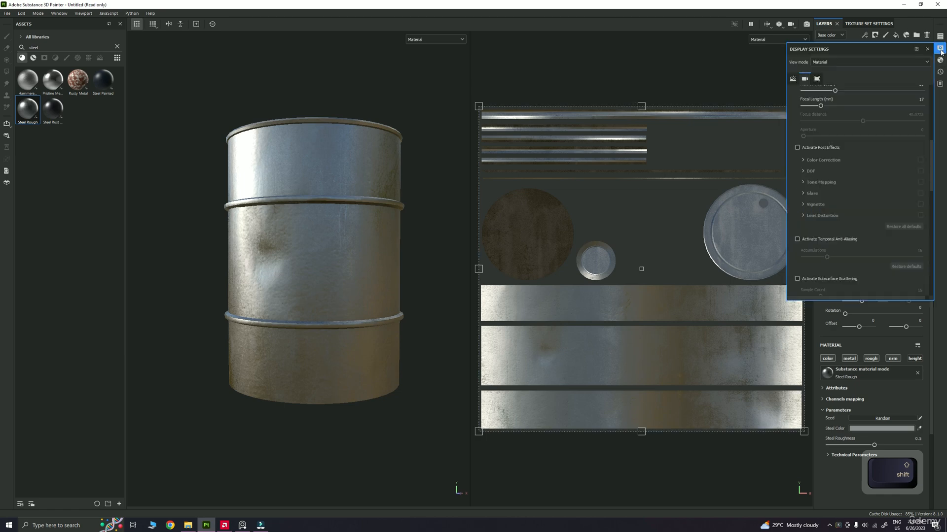
scroll(892, 151, up, 8)
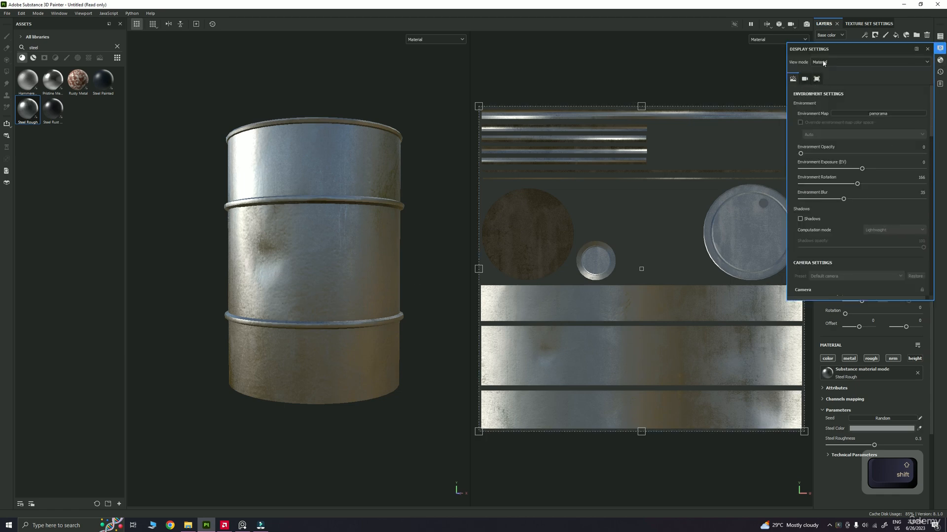
click(875, 115)
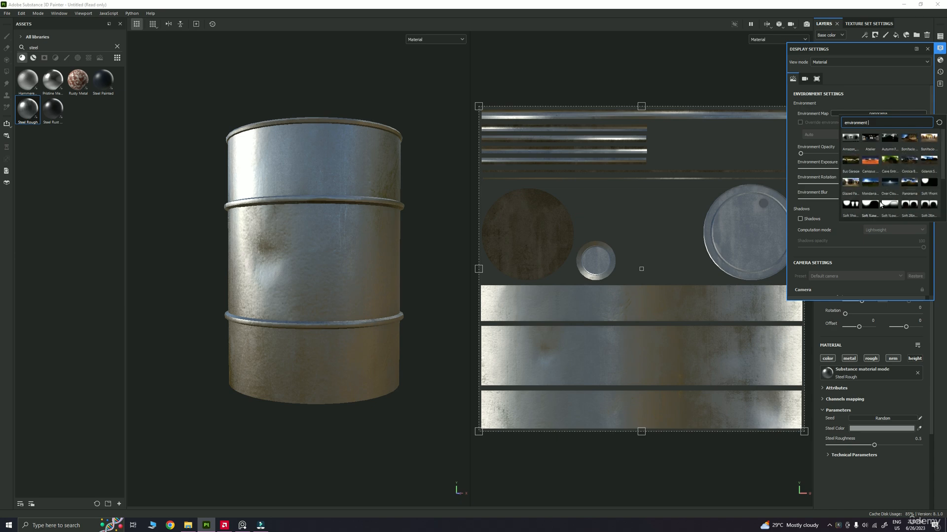
mouse_move(851, 144)
click(931, 163)
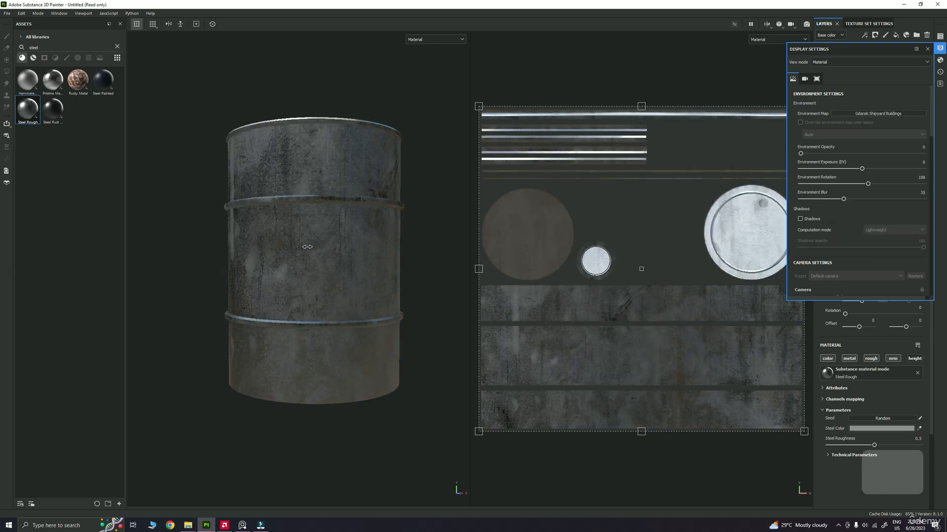
mouse_move(355, 245)
shift+right_down()
mouse_move(368, 245)
mouse_move(355, 245)
shift+right_up()
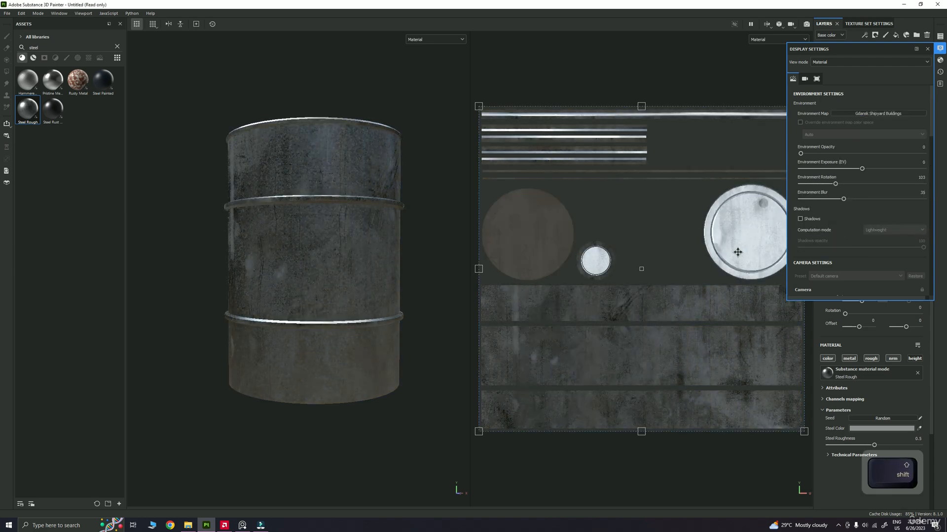
Change the environment map to Soft 1Front and rotate the environment to about 5
click(900, 114)
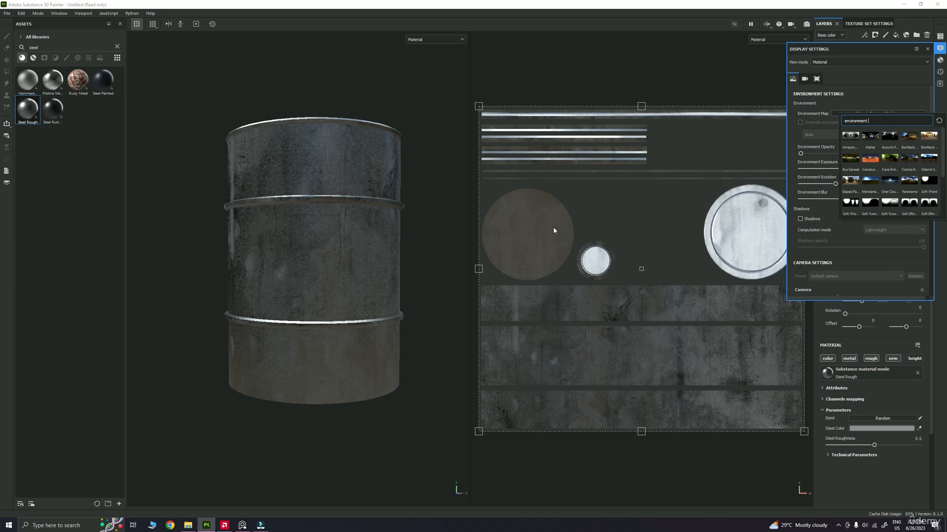
mouse_move(929, 159)
key(Escape)
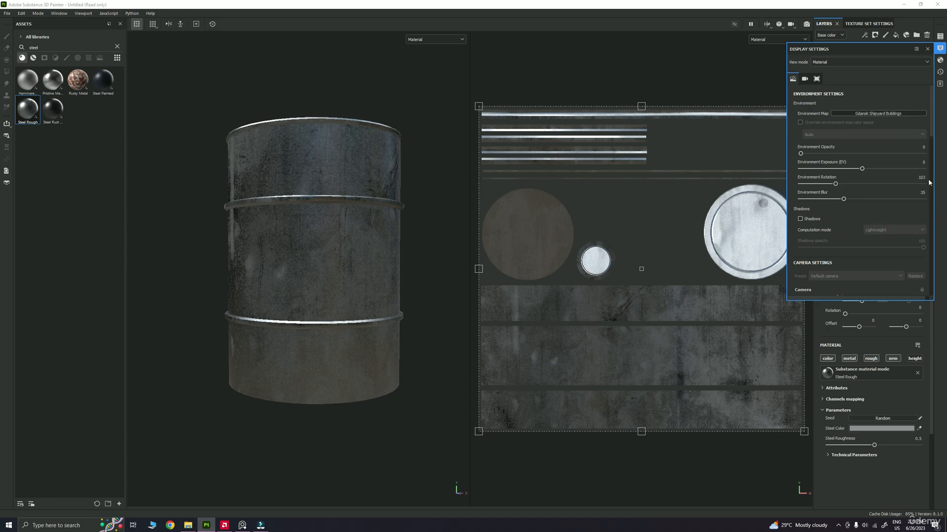
shift+right_drag(397, 211, 409, 211)
Change the environment map to Soft 1Front 2Backs and rotate the environment to about 193
click(883, 115)
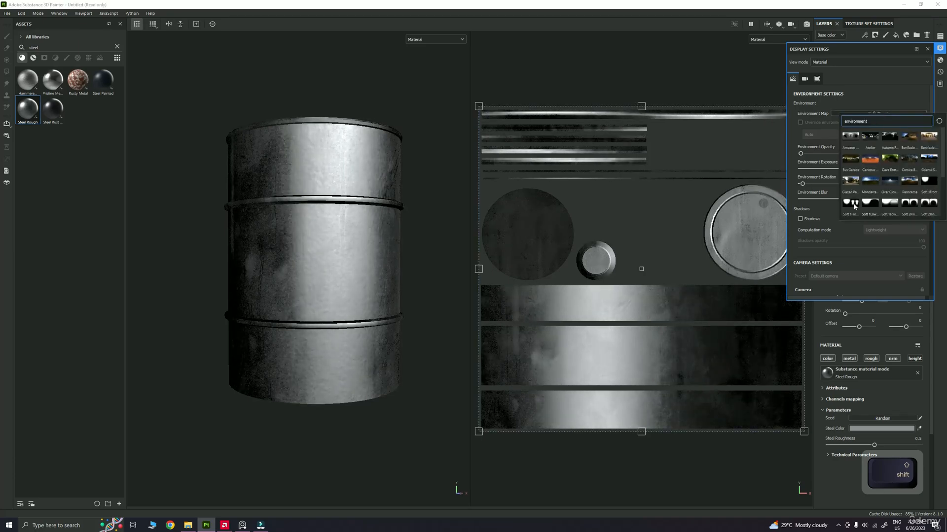
key(Escape)
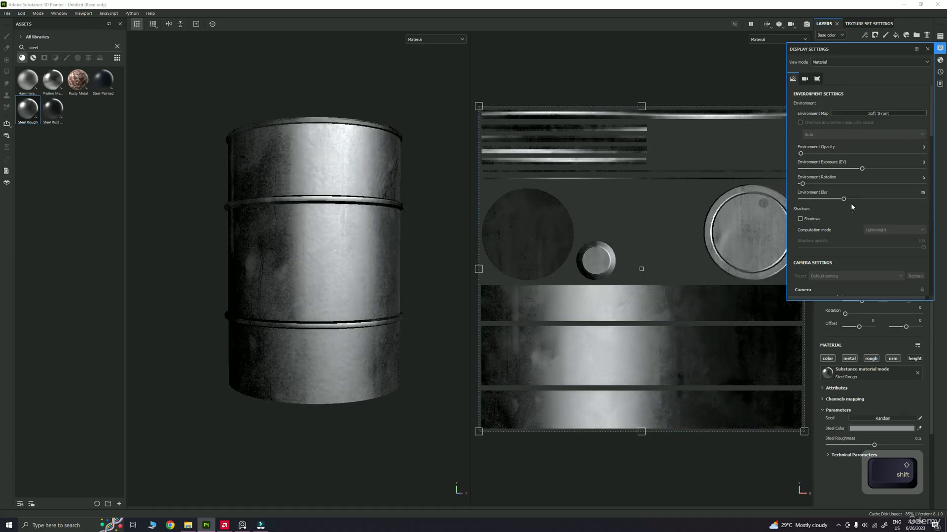
shift+right_drag(340, 244, 351, 247)
Try another of the Soft environment maps on the barrel and rotate the environment to about 2
click(860, 112)
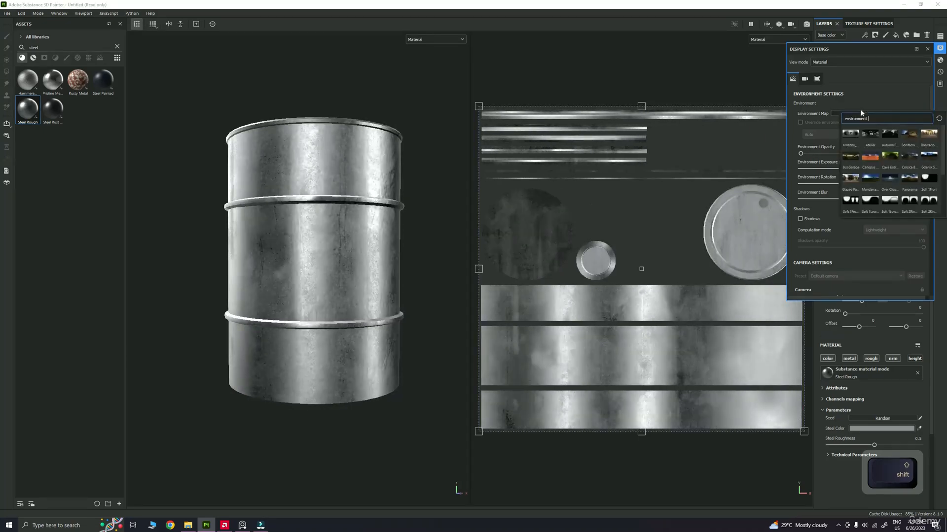
scroll(870, 142, down, 3)
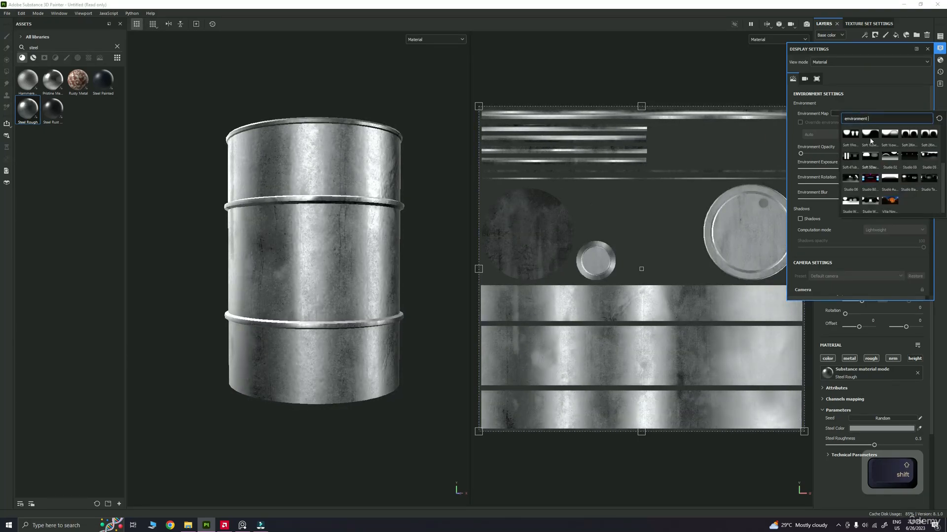
click(907, 136)
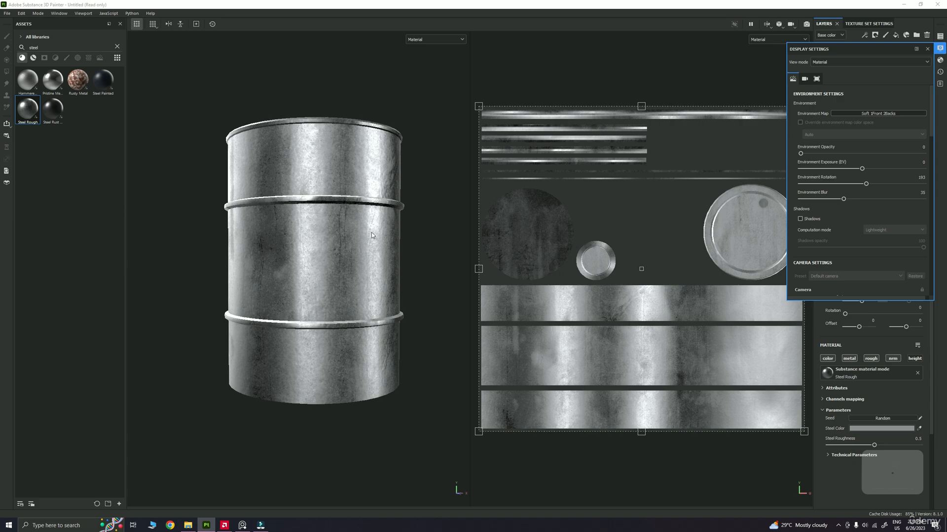
shift+right_drag(371, 235, 351, 230)
Change the environment map to Studio White Soft and rotate the environment to about 121 to check the barrel
click(885, 114)
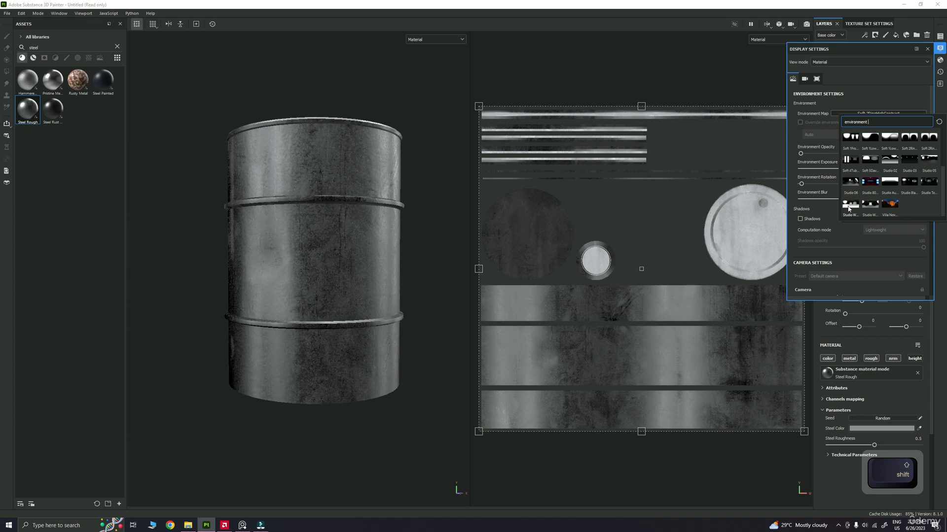
click(848, 206)
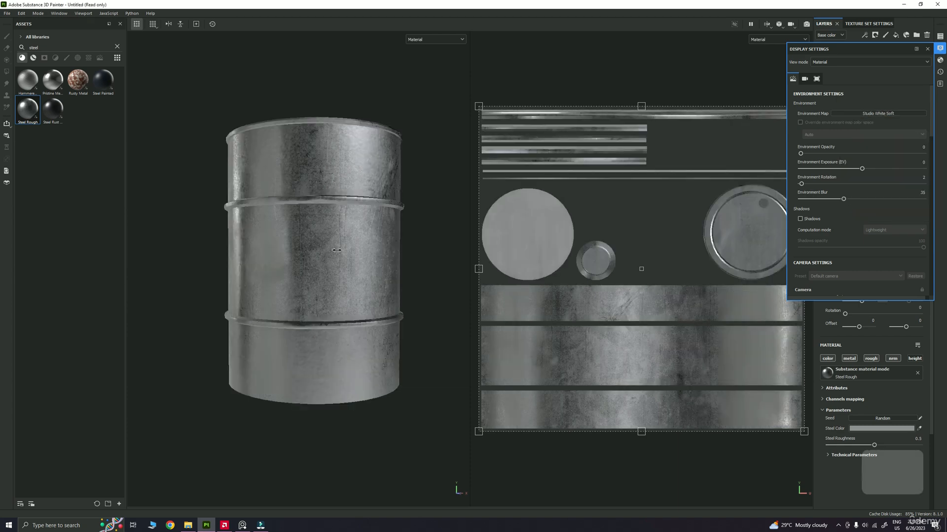
shift+right_drag(621, 226, 661, 226)
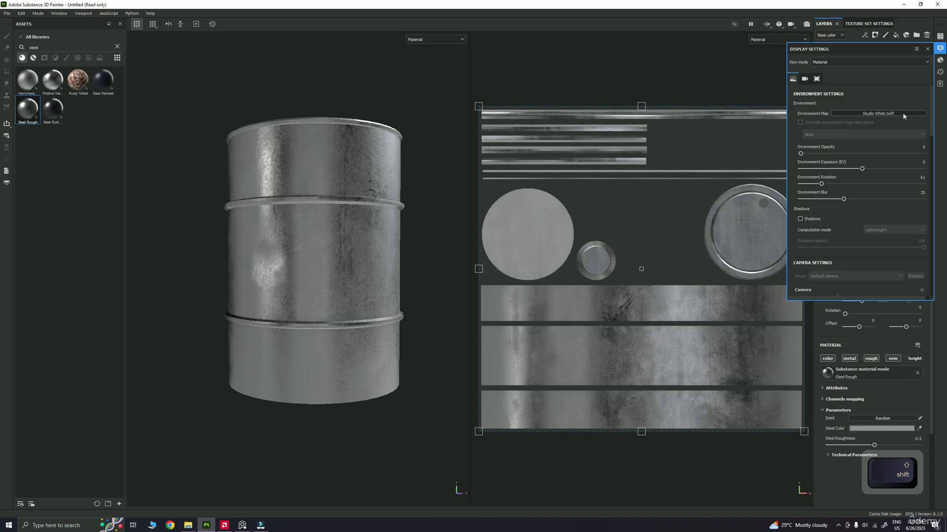
shift+right_drag(228, 243, 264, 250)
alt+drag(264, 249, 267, 232)
Change the environment map to Cave Entry Forest
click(871, 114)
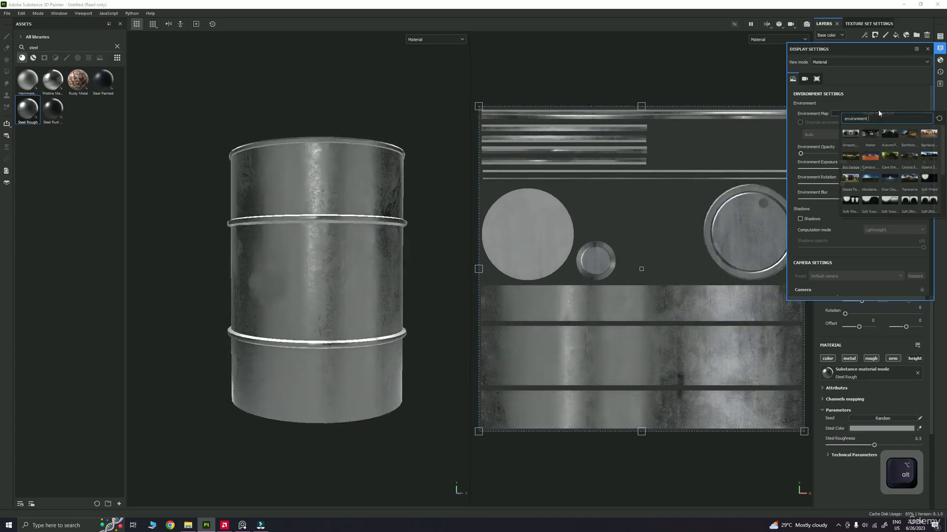
click(891, 155)
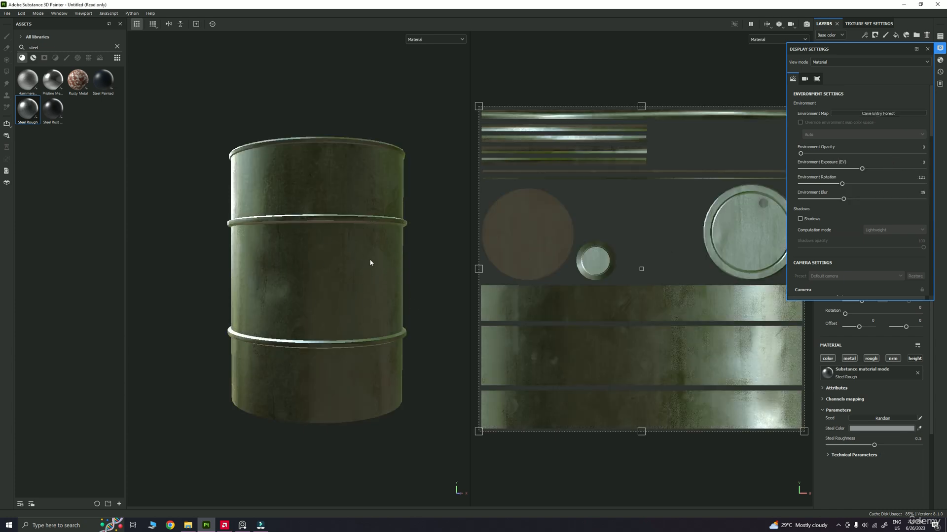
Change the environment map to Studio White Soft and rotate the environment to about 27
click(910, 113)
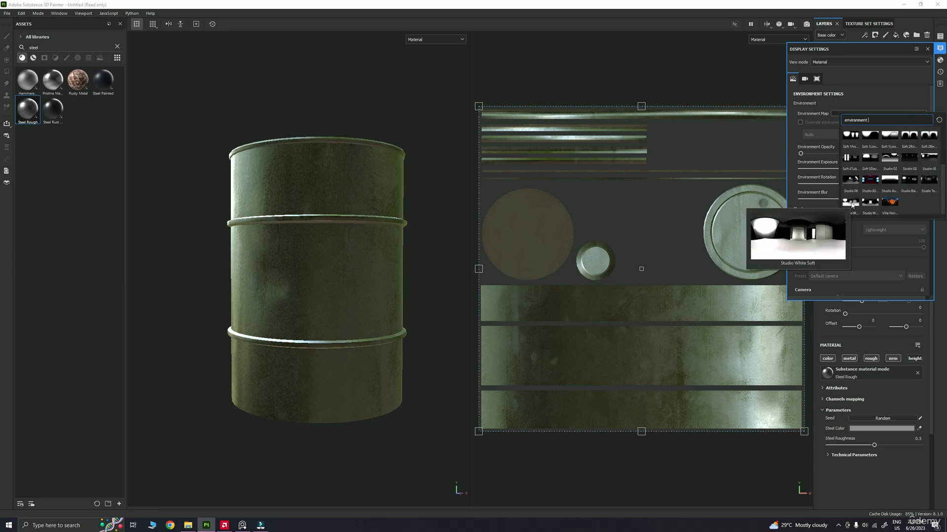
click(849, 203)
shift+right_drag(375, 247, 379, 259)
alt+middle_drag(378, 259, 393, 245)
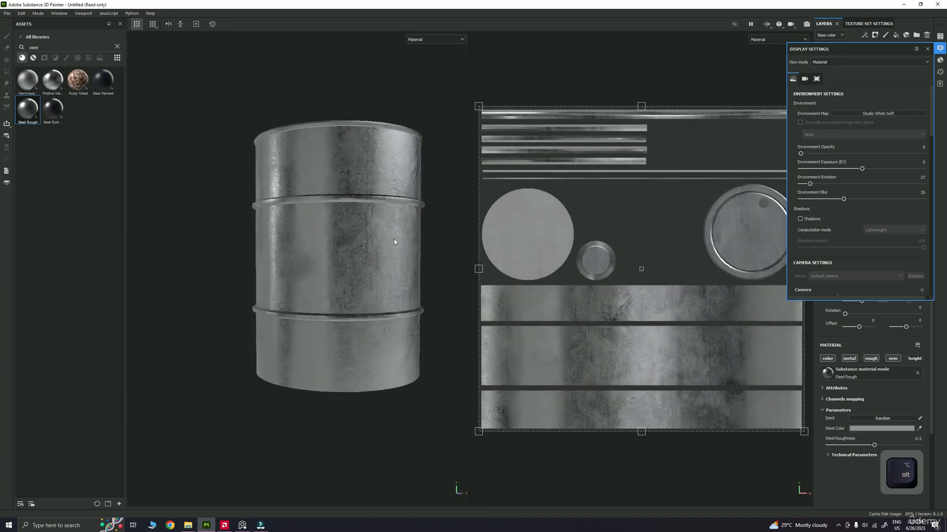
click(872, 116)
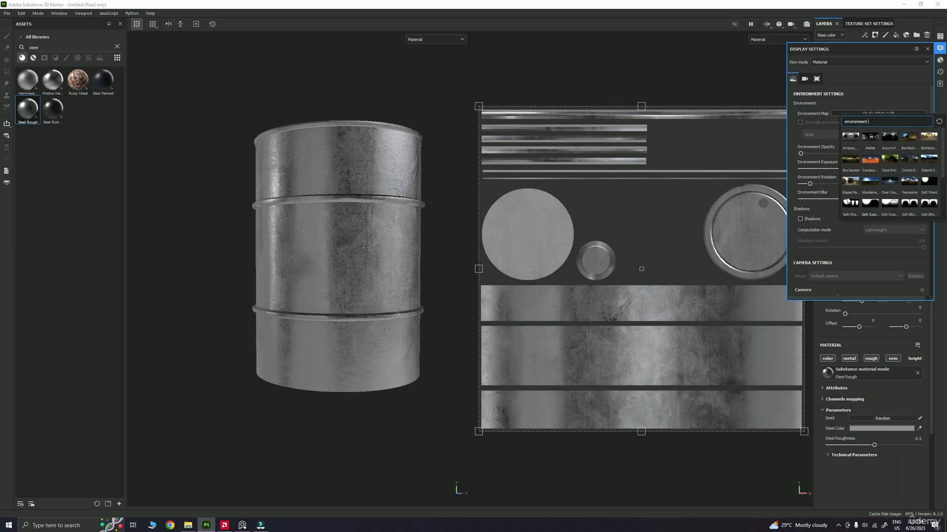
click(208, 357)
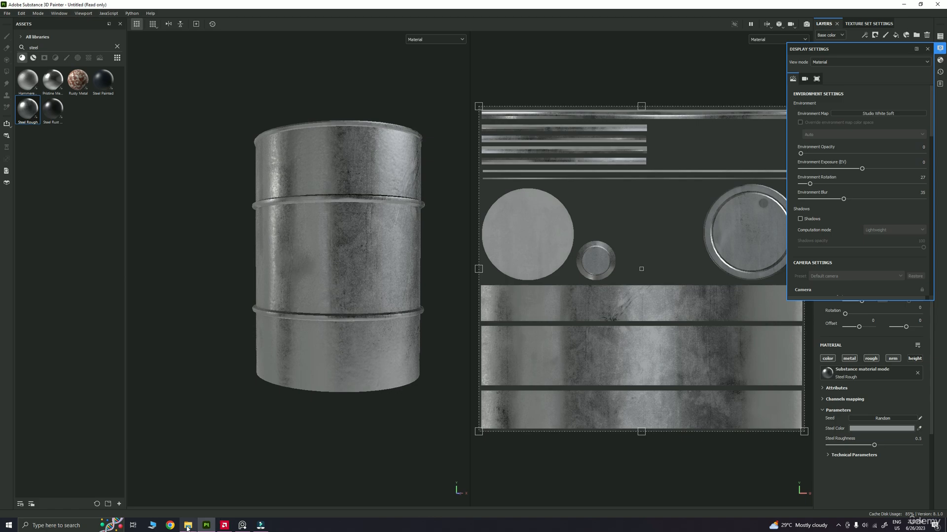
Switch to Google Chrome with the Person 1 profile and open the Poly Haven site from the CGI bookmarks
click(175, 527)
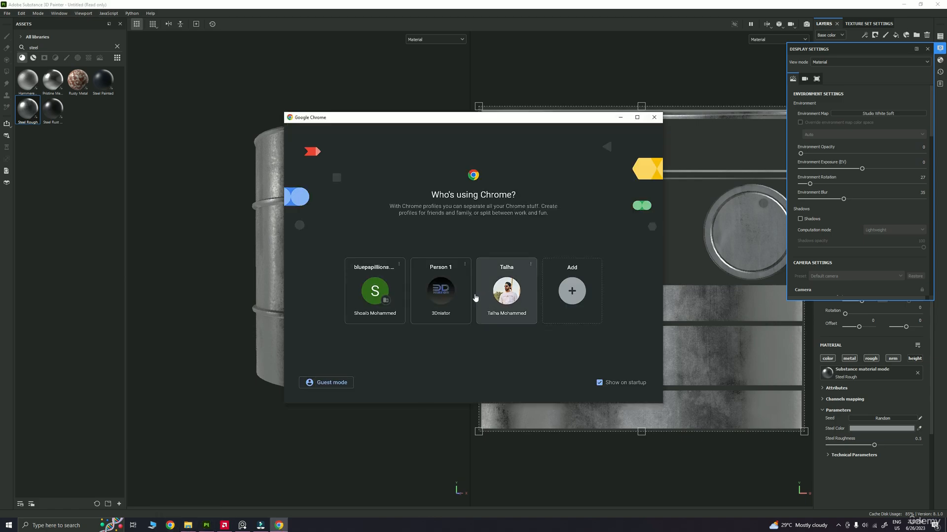
click(435, 311)
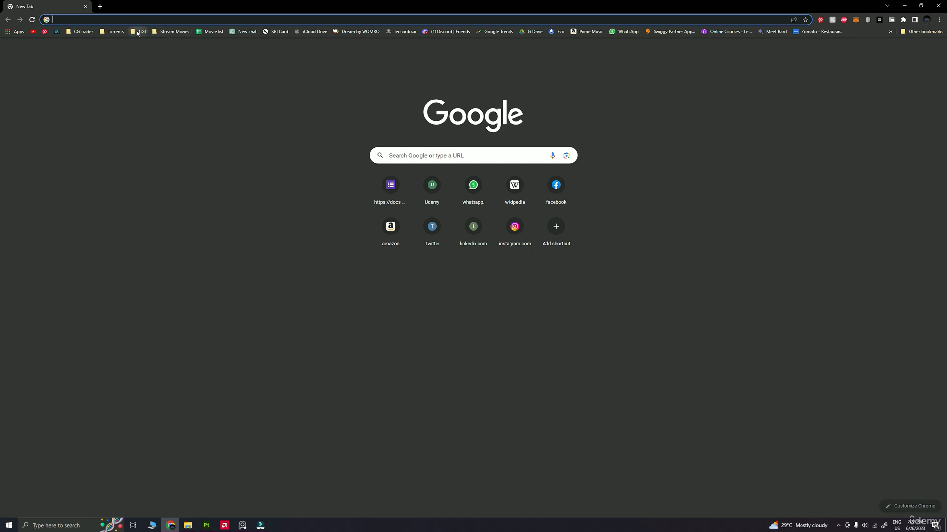
click(138, 32)
click(160, 78)
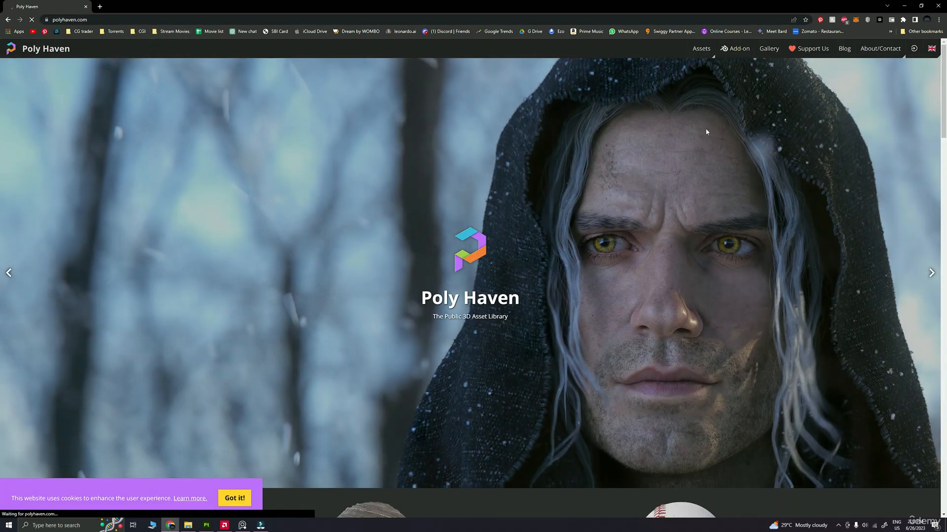
Browse Poly Haven's HDRIs and filter them to the Studio category
scroll(523, 265, down, 8)
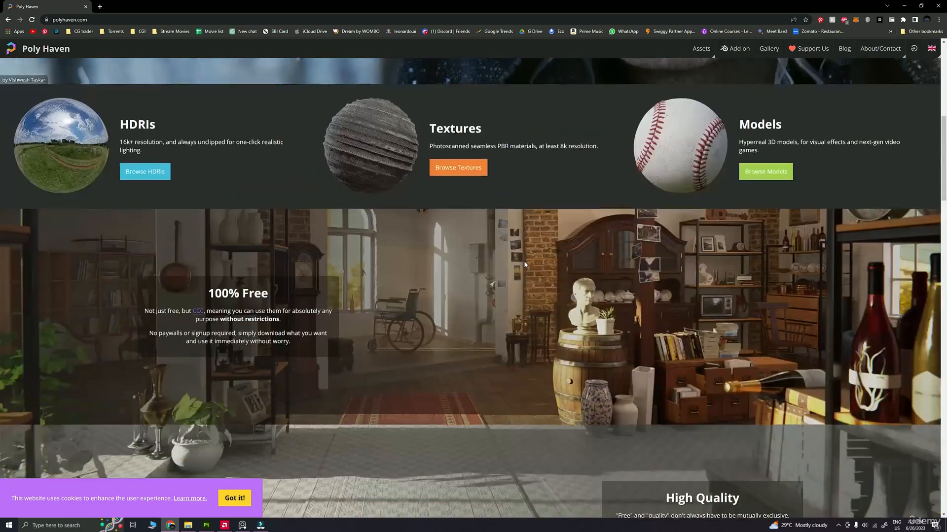
scroll(524, 261, down, 5)
scroll(525, 258, up, 13)
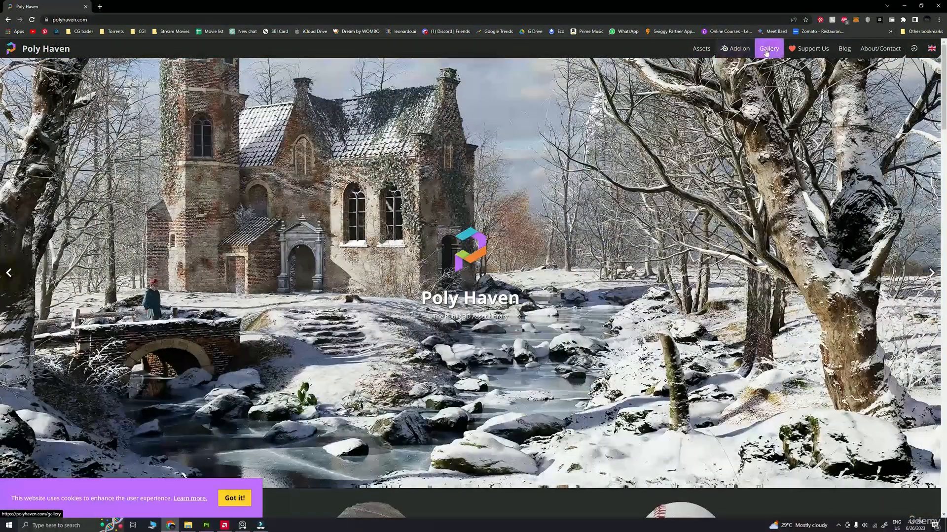
scroll(147, 249, down, 6)
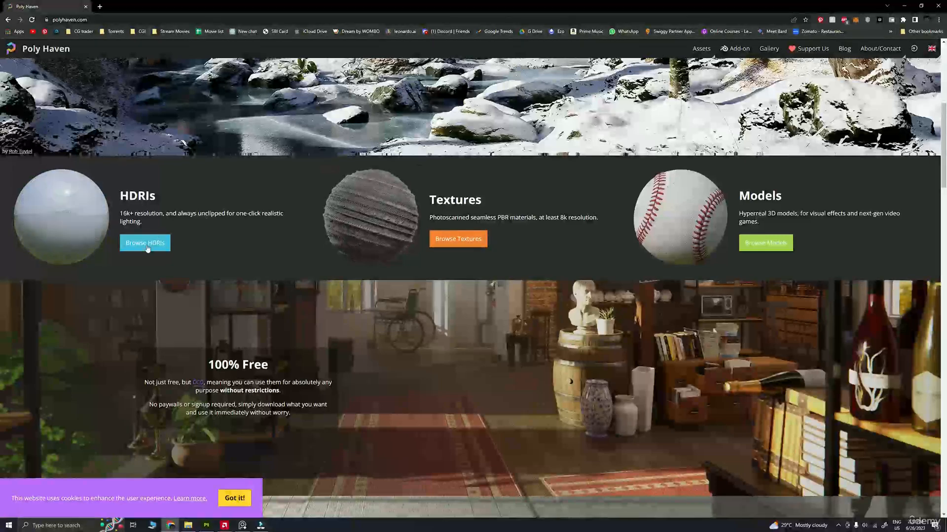
click(146, 246)
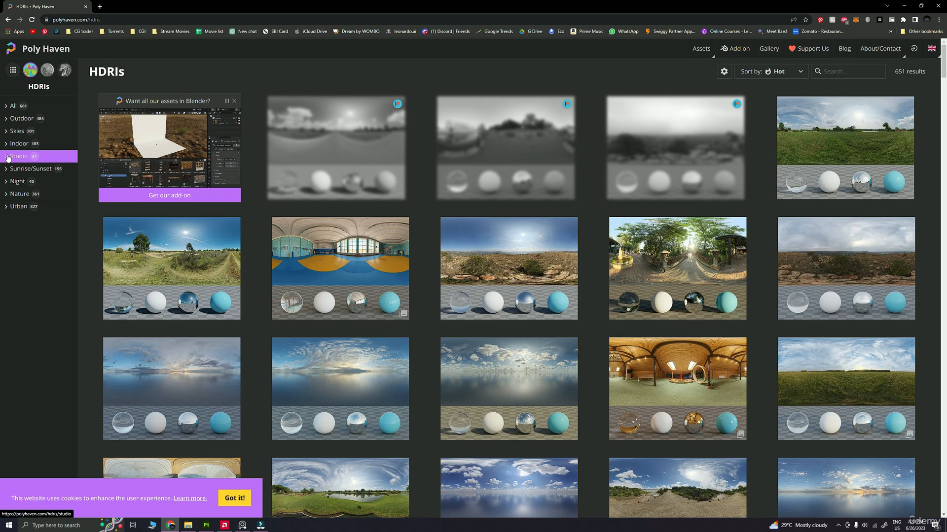
click(7, 158)
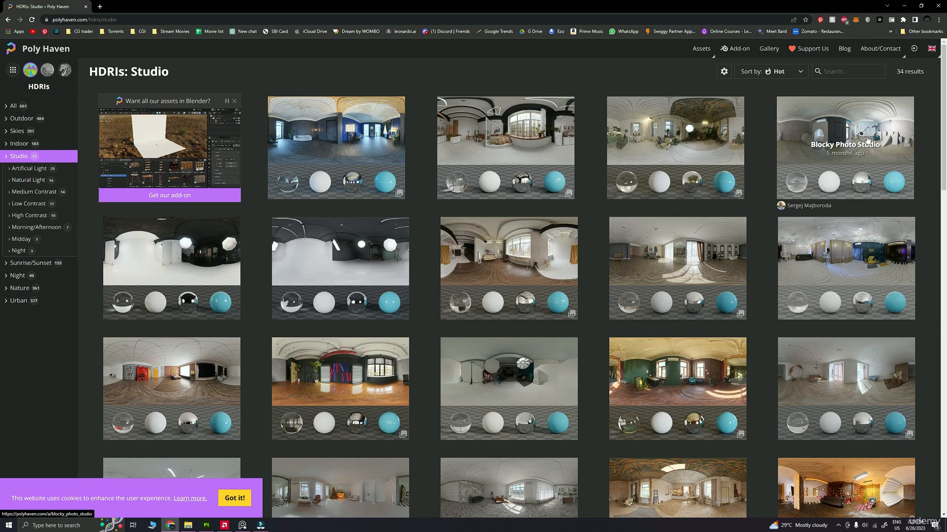
Look through the studio HDRIs, open the Studio Small 01 page and review its preview and similar assets
scroll(868, 141, down, 8)
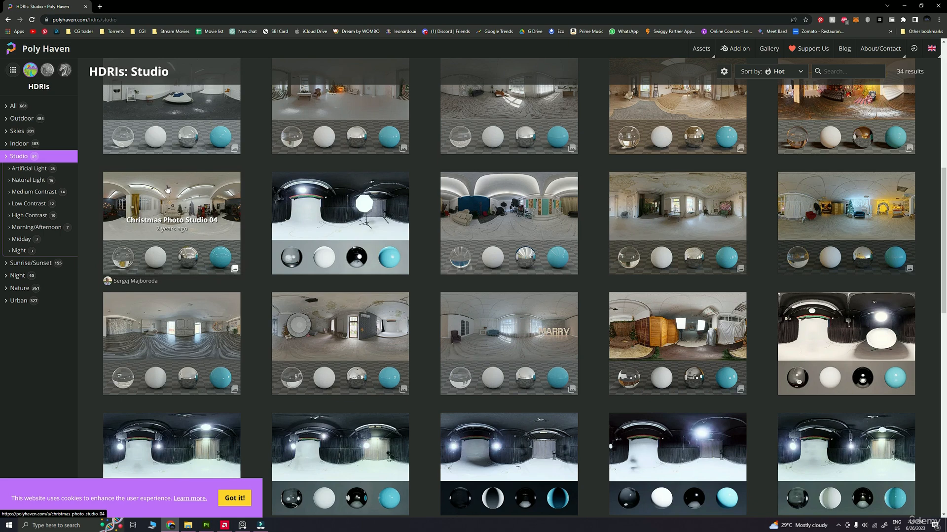
scroll(168, 189, down, 3)
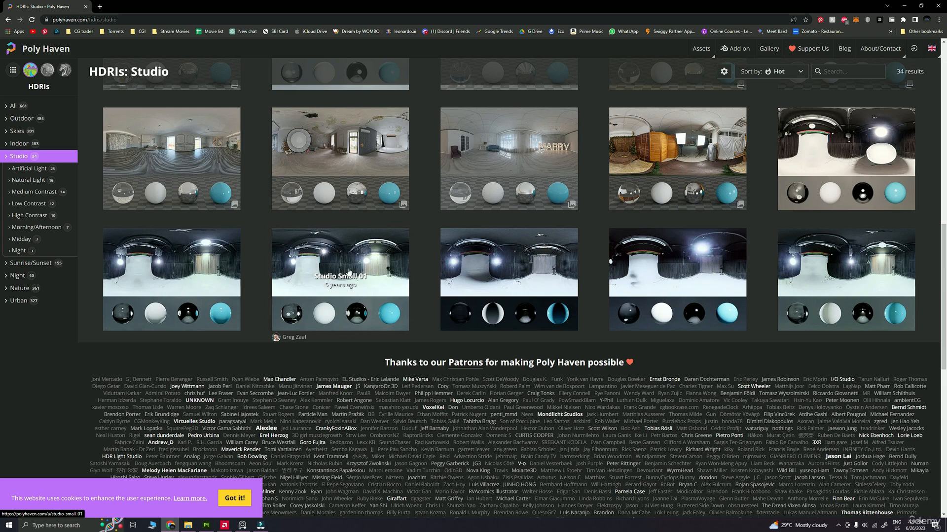
click(367, 265)
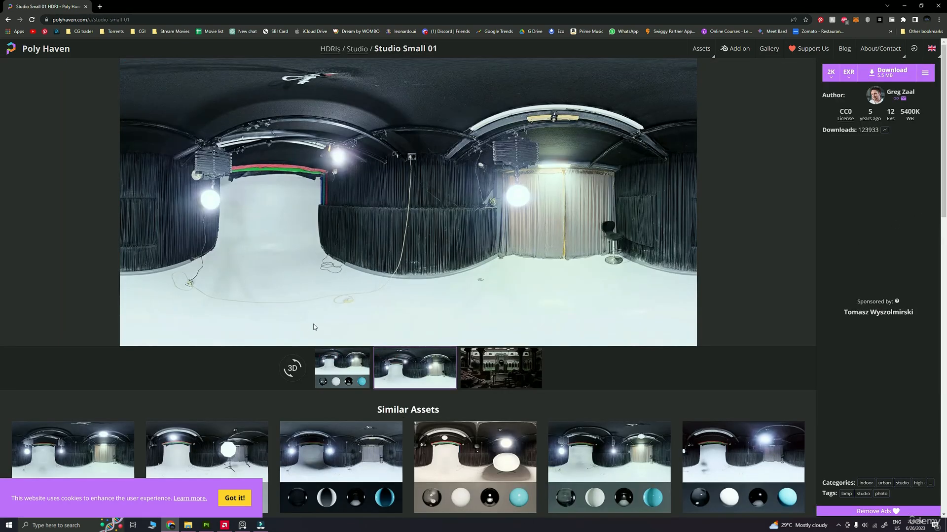
scroll(314, 327, down, 5)
scroll(695, 341, up, 3)
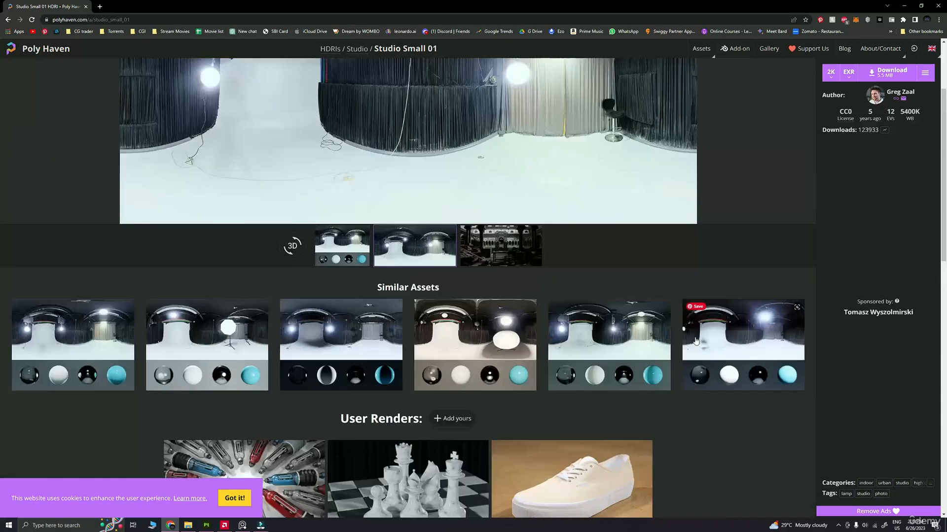
scroll(695, 341, up, 3)
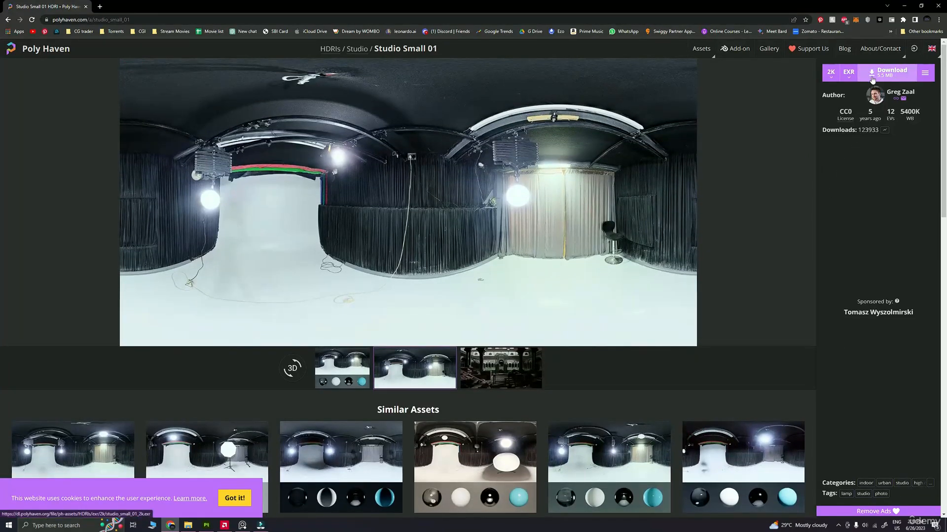
Download the Studio Small 01 HDRI as an EXR at 4K resolution
click(830, 73)
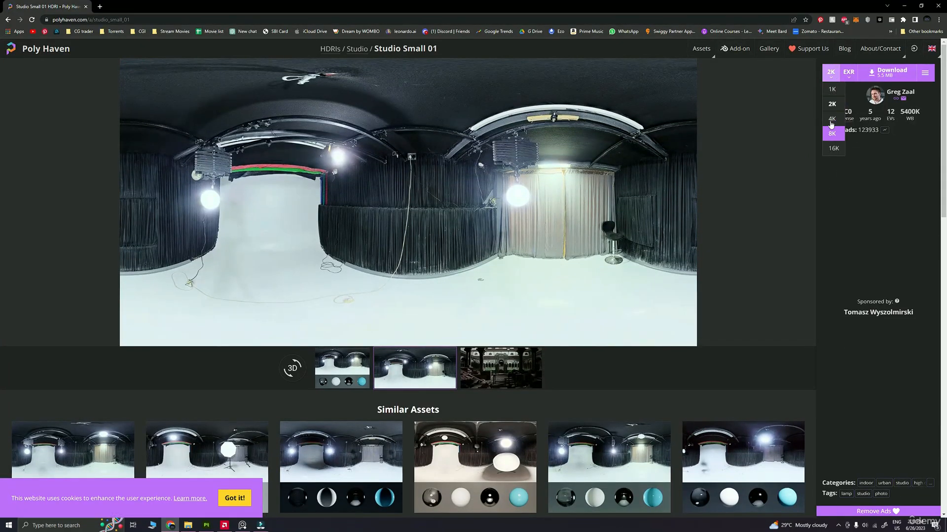
click(831, 120)
click(888, 73)
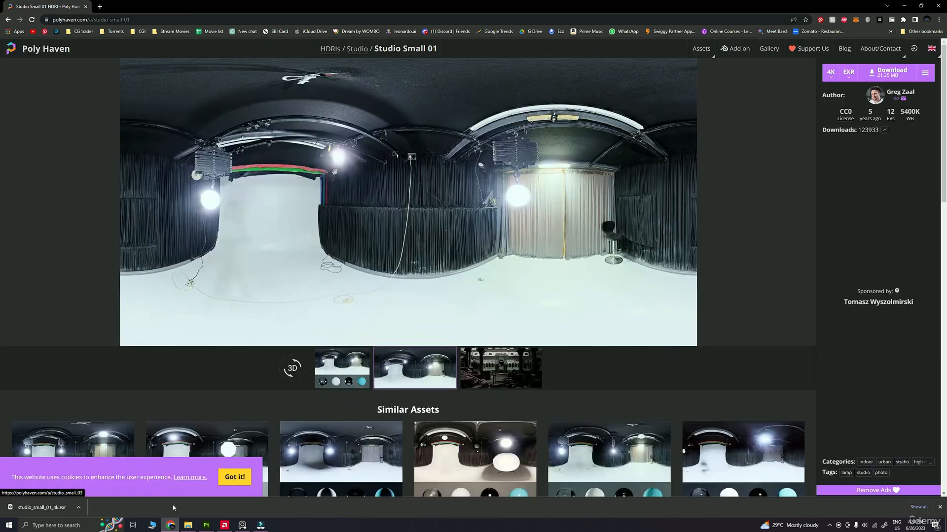
Switch to File Explorer and cut studio_small_01_4k.exr from the Downloads folder
click(187, 526)
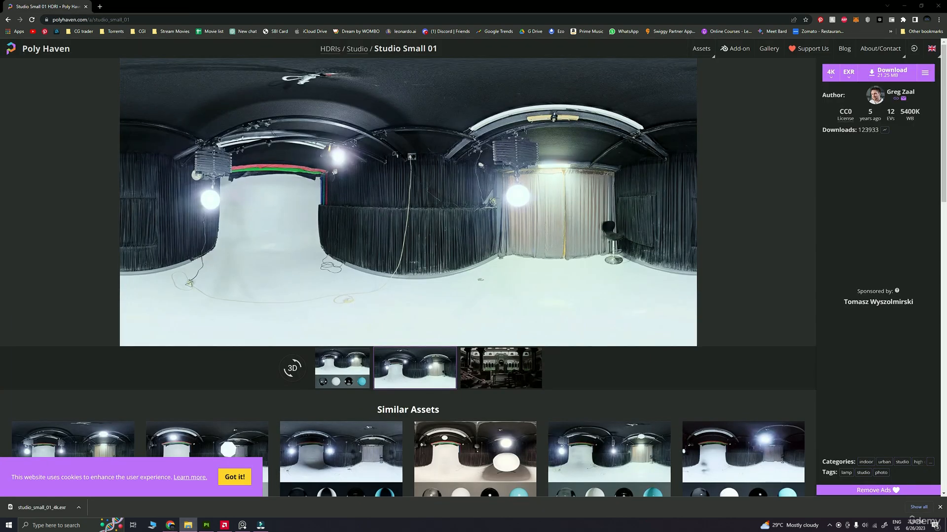
click(288, 182)
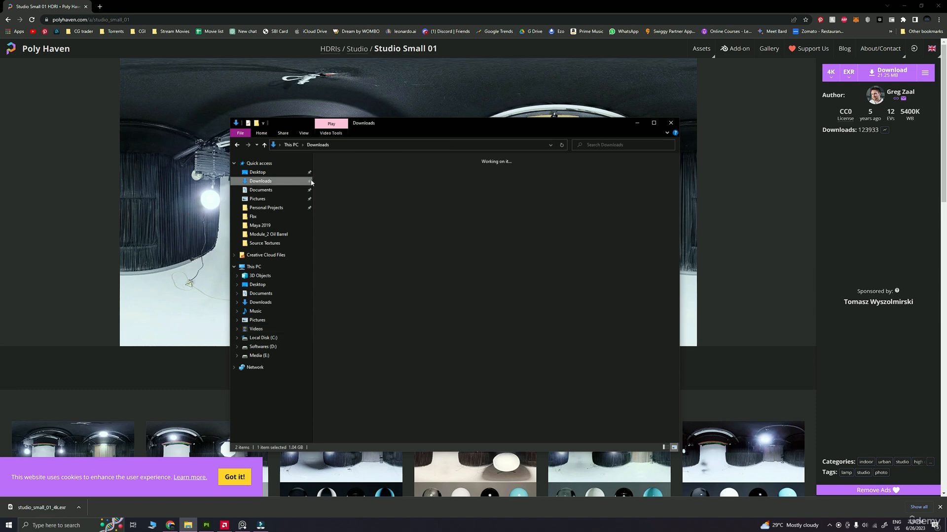
click(346, 190)
key(ctrl+x)
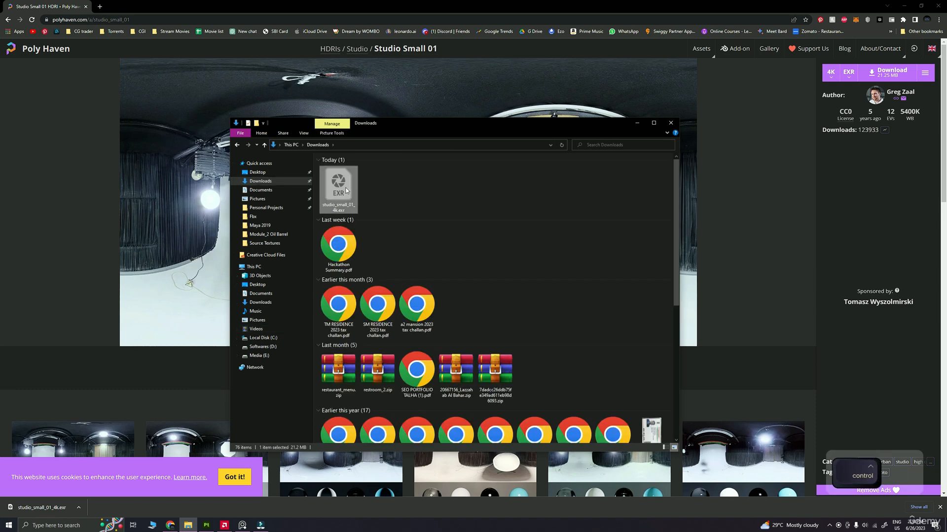
click(237, 145)
click(637, 123)
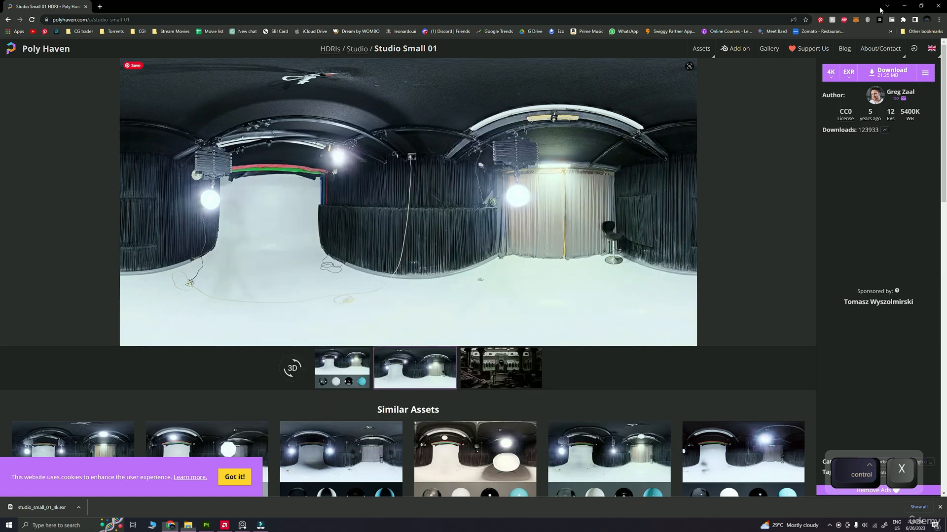
Paste the cut HDRI file into the Textures > Source Textures folder inside the desktop's Oil Barrel folder
click(904, 6)
click(904, 5)
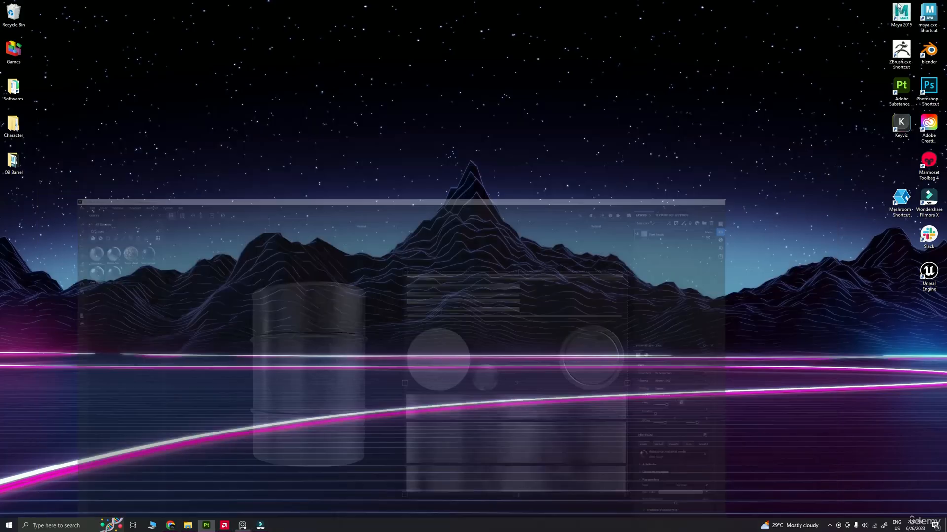
right_click(458, 113)
click(471, 134)
double_click(14, 158)
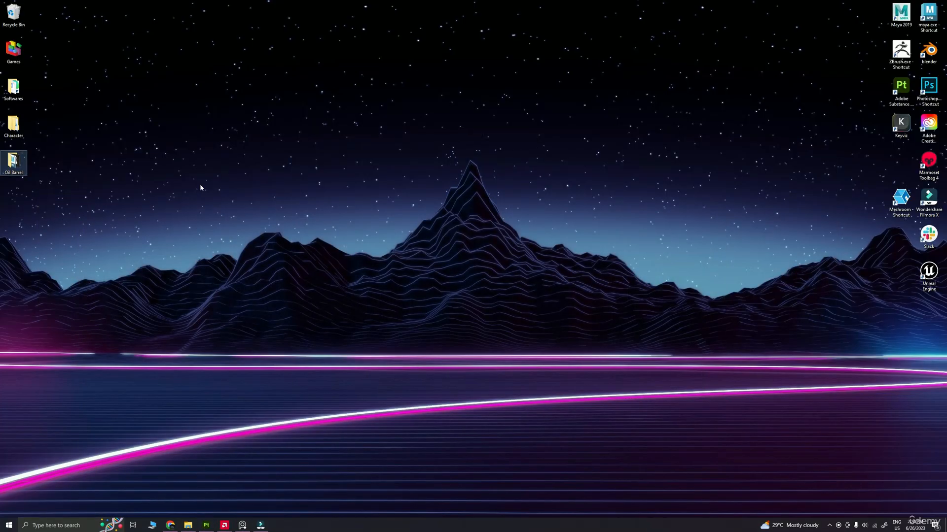
double_click(470, 194)
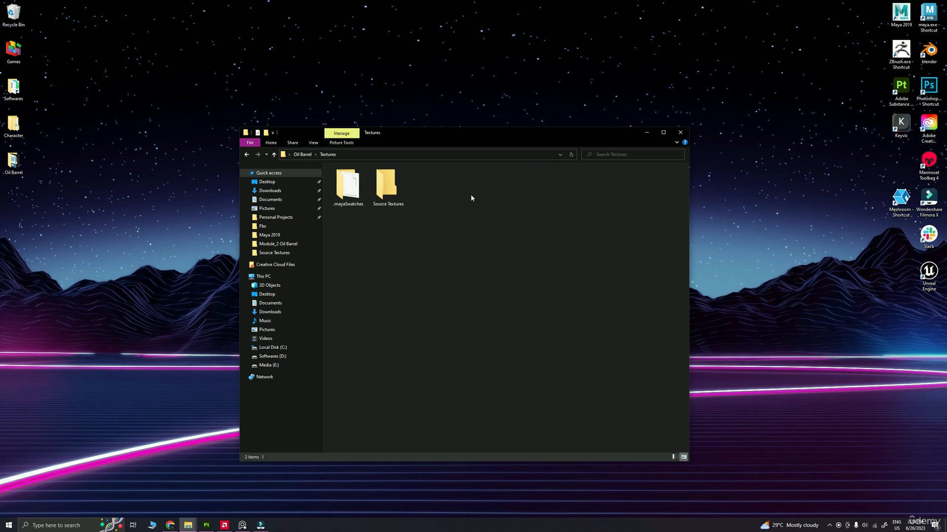
double_click(387, 189)
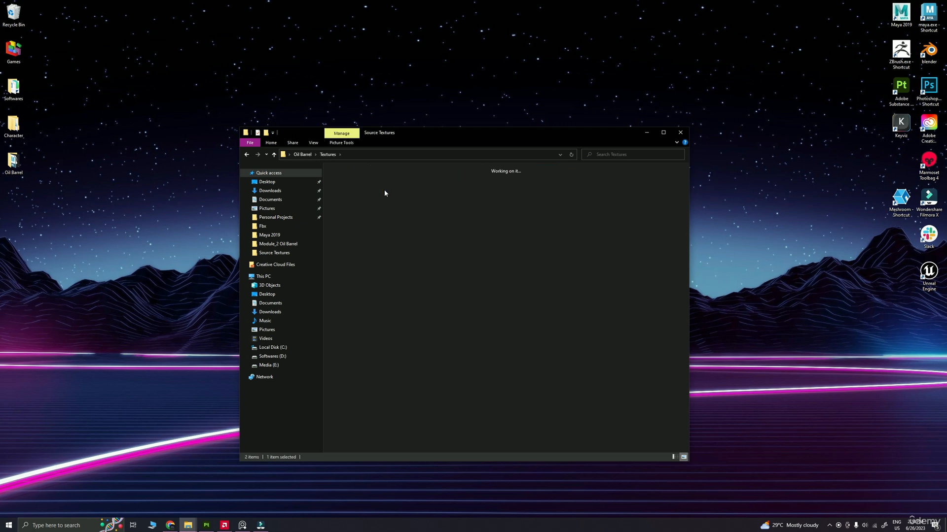
right_click(403, 265)
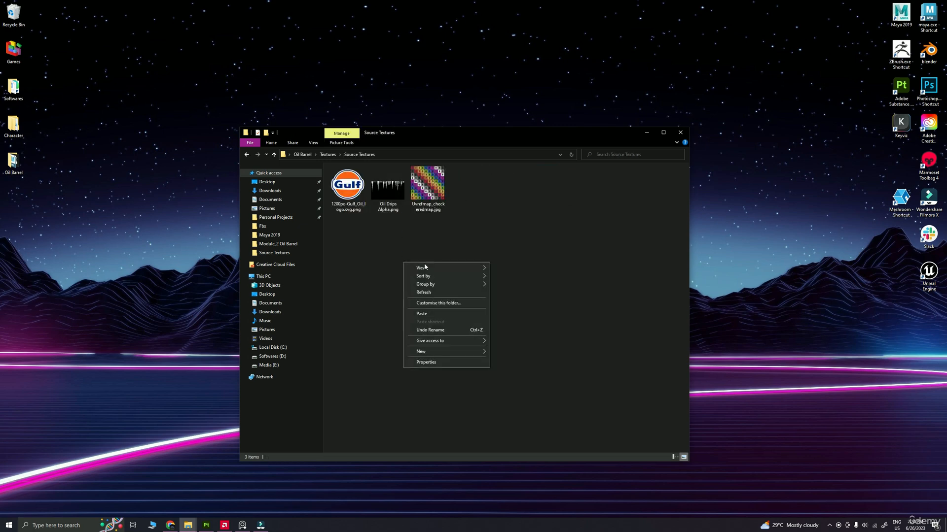
click(422, 314)
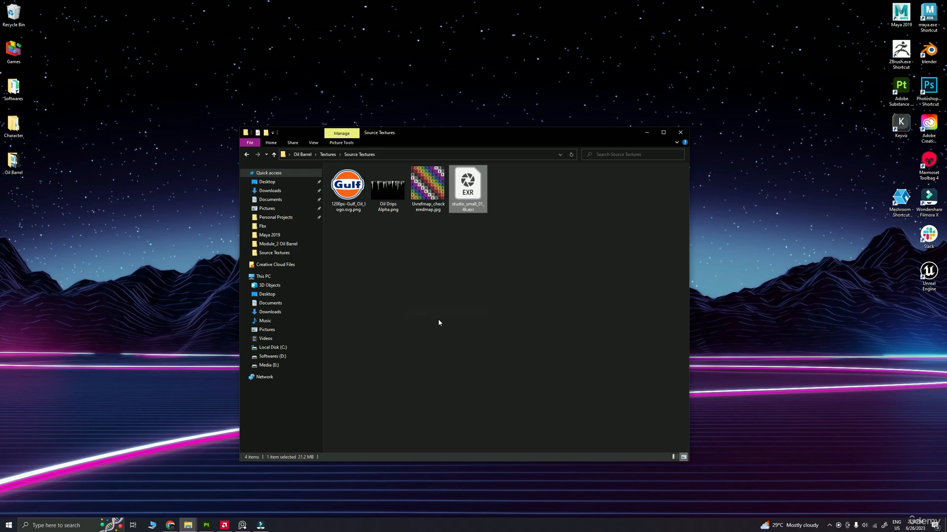
click(454, 261)
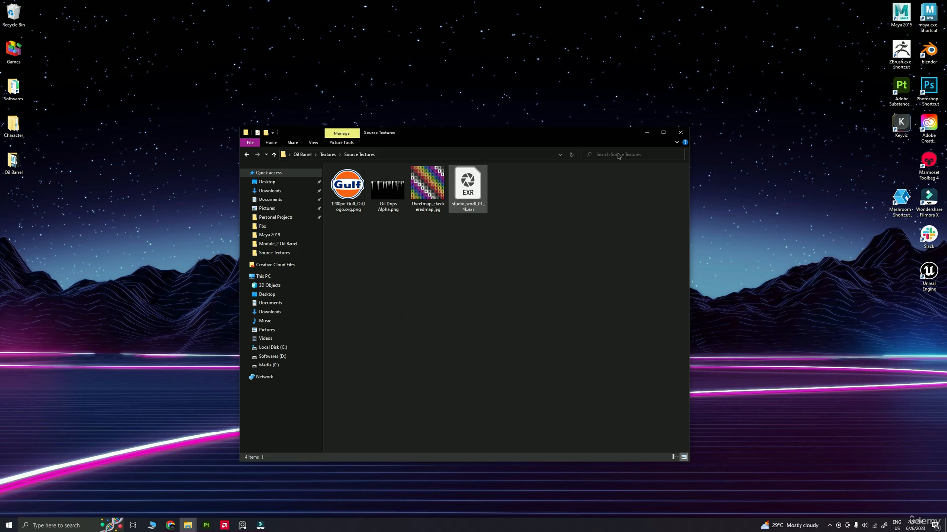
click(646, 133)
Switch back to Substance 3D Painter, look through the available environment maps and close the display settings
click(208, 525)
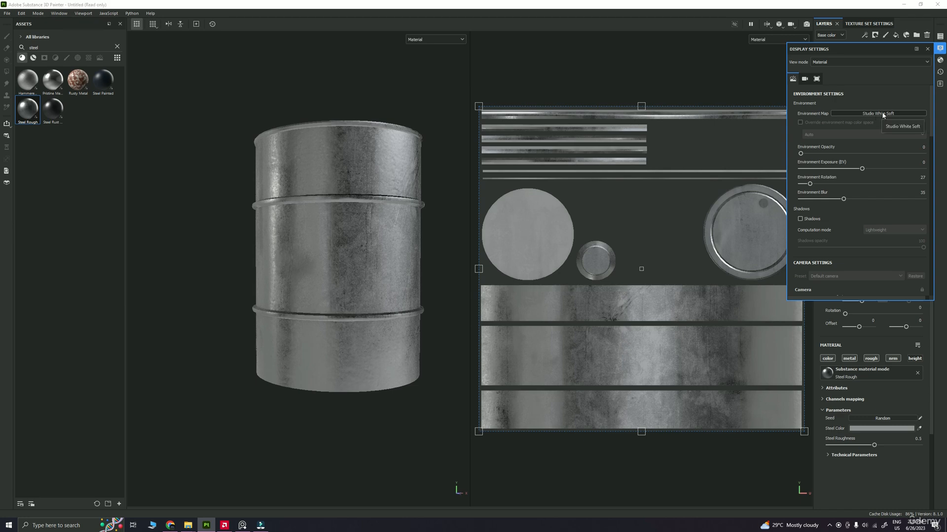
click(881, 113)
scroll(887, 168, down, 3)
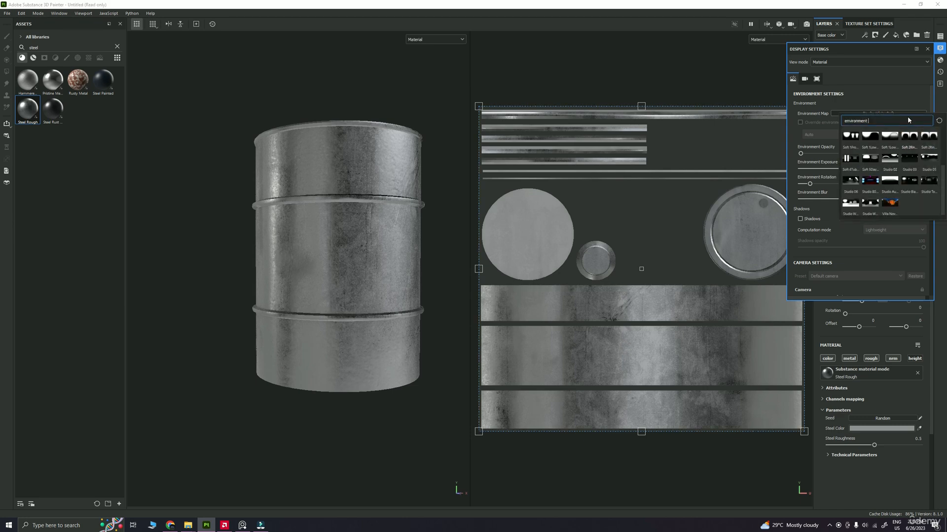
click(926, 49)
Switch to File Explorer, bring studio_small_01_4k.exr into the Substance 3D Painter assets and set its usage to environment
key(alt+Tab)
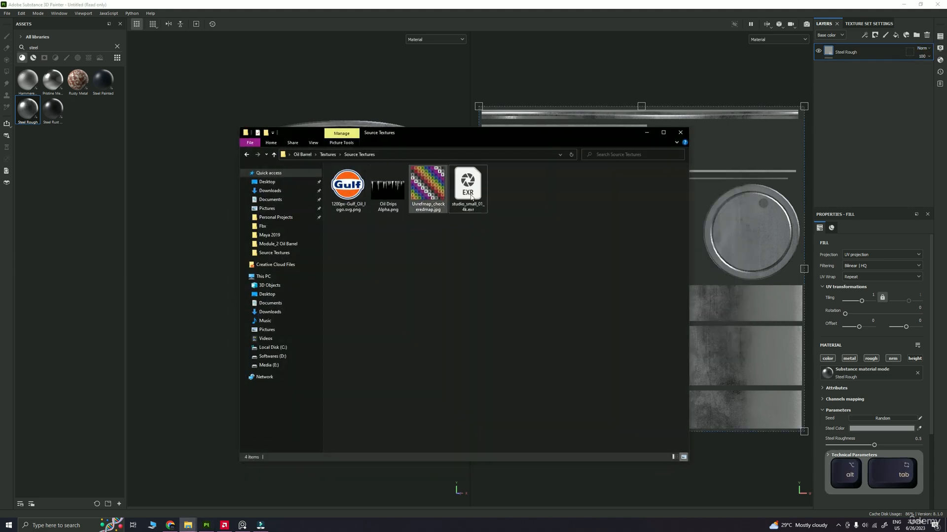
drag(467, 189, 69, 253)
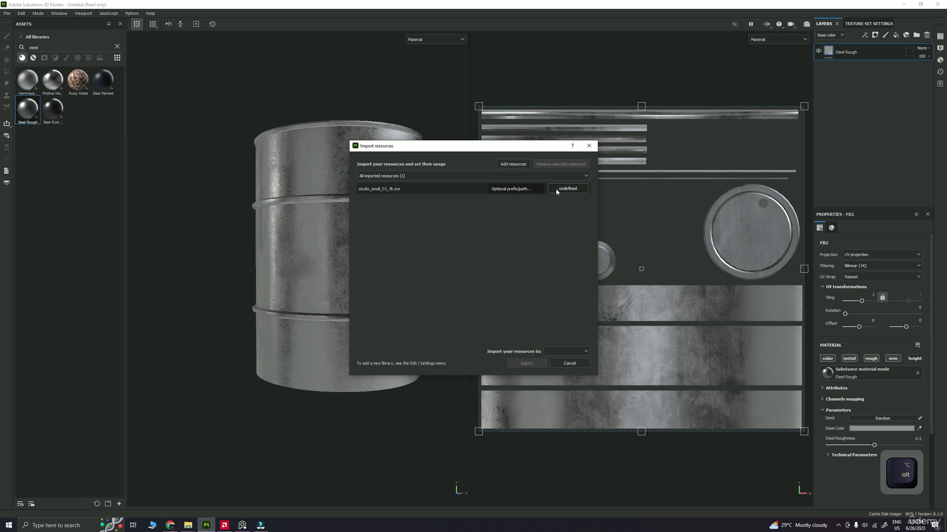
click(561, 190)
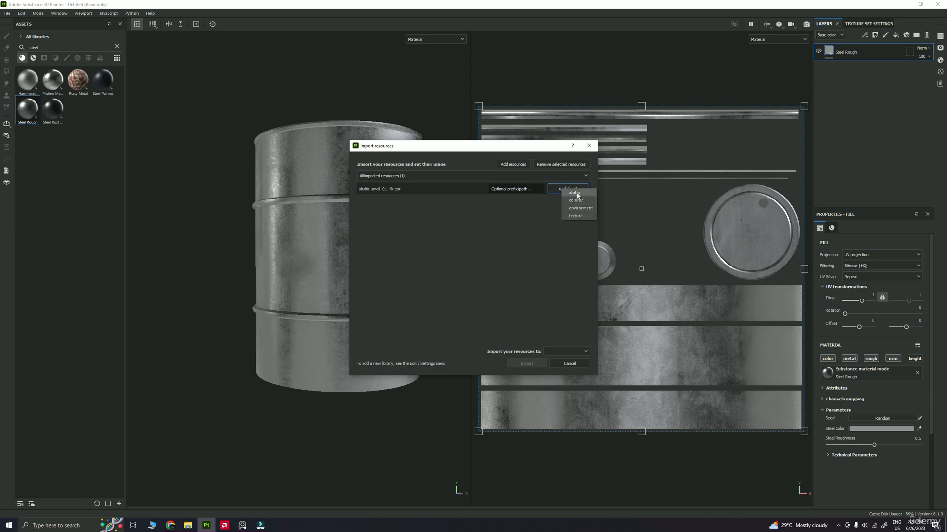
click(526, 233)
click(568, 190)
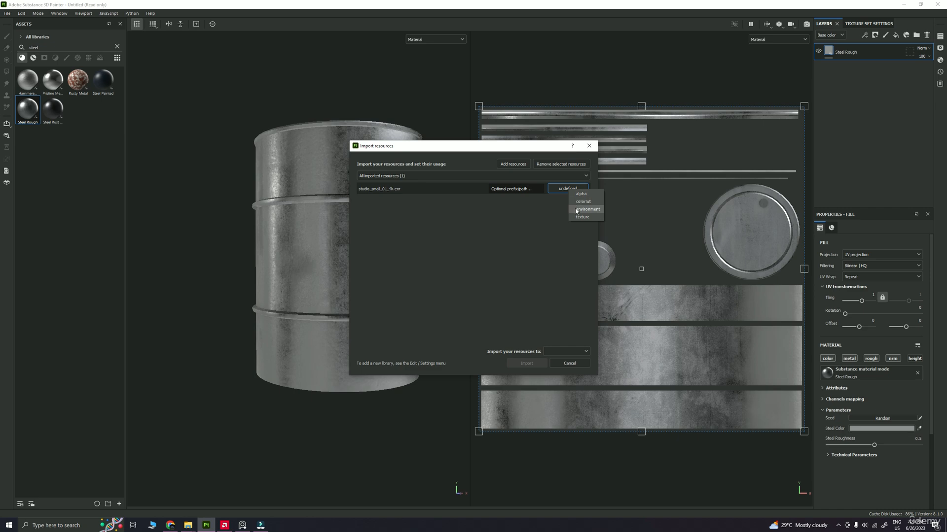
Choose project 'Untitled' as the import destination and import the HDRI
click(581, 352)
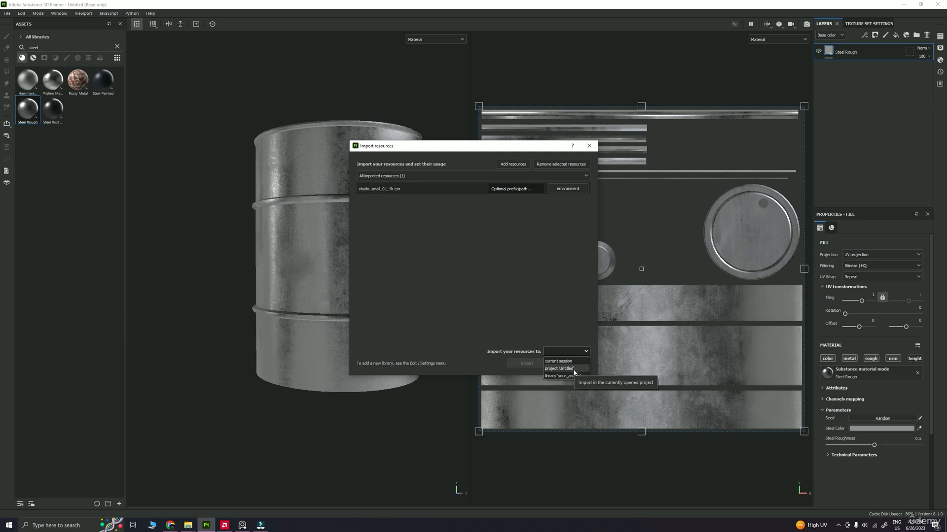
click(572, 370)
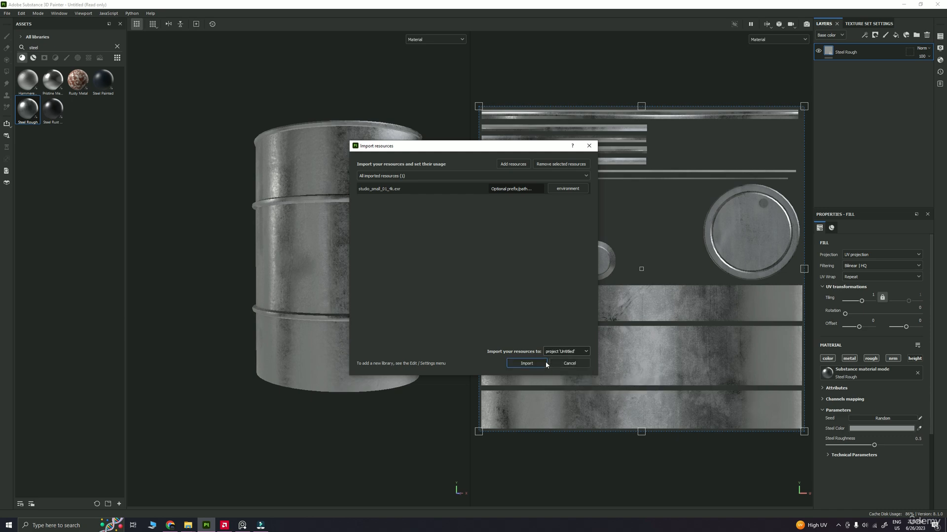
click(545, 363)
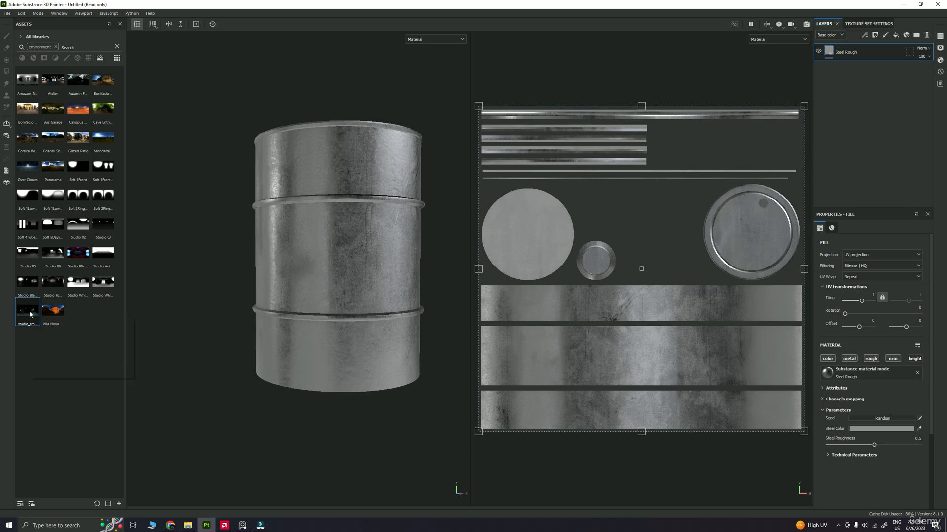
mouse_move(29, 314)
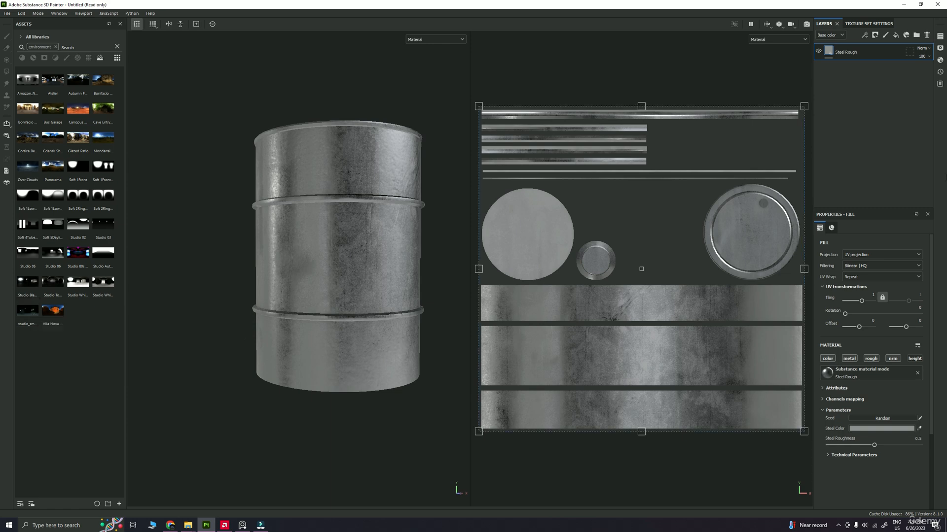
Set the environment map to studio_small_01_4k and rotate the environment to 86
click(940, 48)
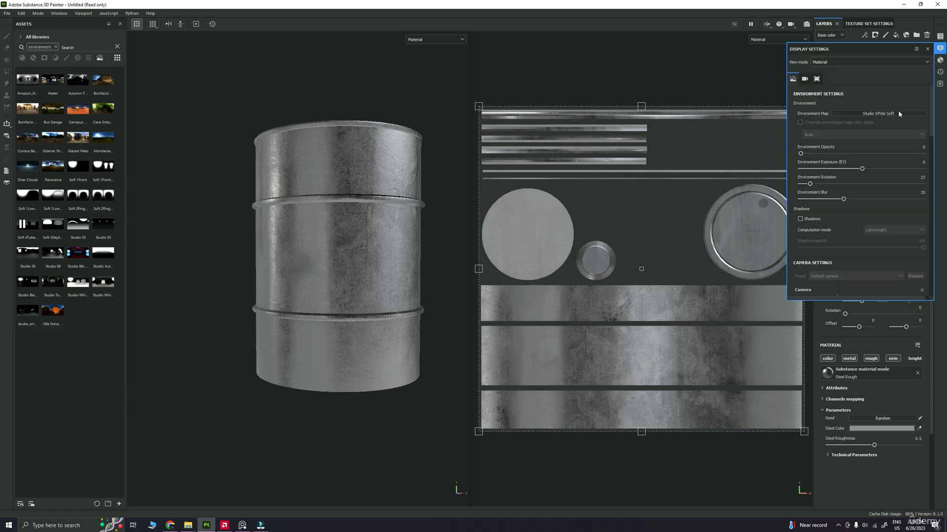
click(896, 114)
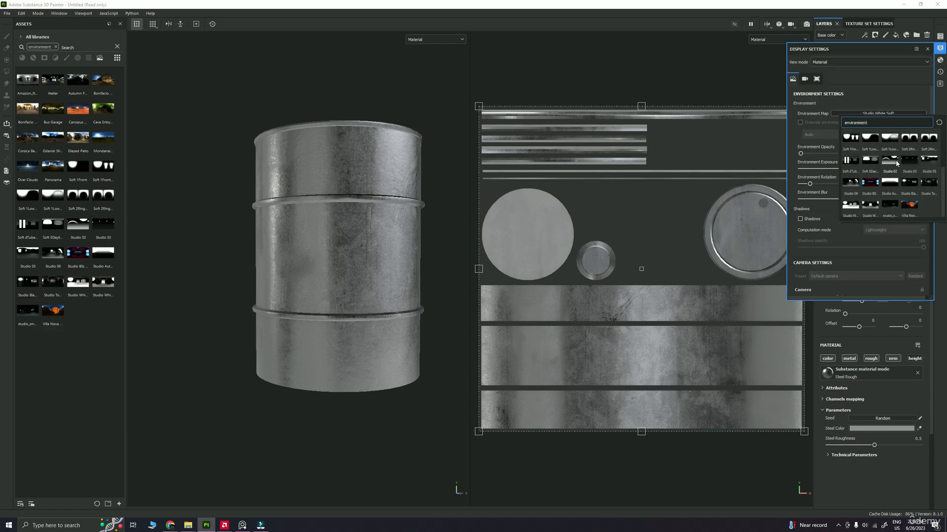
click(889, 204)
mouse_move(389, 284)
shift+right_down()
mouse_move(424, 290)
mouse_move(403, 294)
shift+right_up()
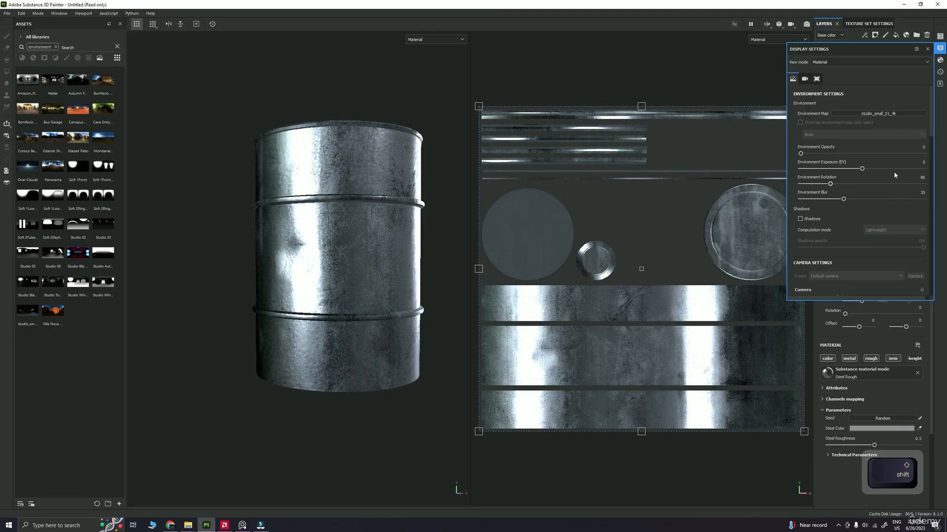
Set the environment exposure to 1 EV
mouse_move(861, 170)
mouse_down()
mouse_move(847, 170)
mouse_move(858, 170)
mouse_up()
double_click(920, 163)
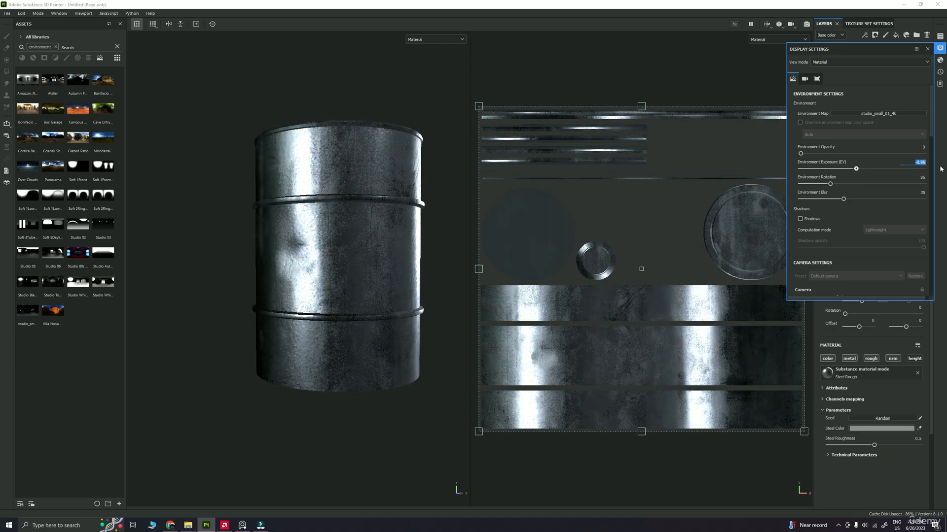
text(1)
key(Return)
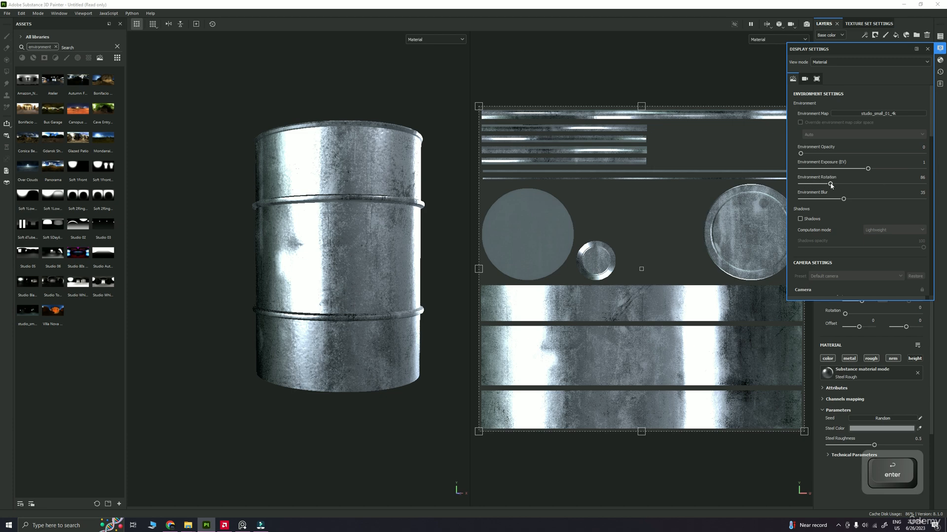
Set the environment blur to 30
drag(844, 200, 868, 196)
key(ctrl+z)
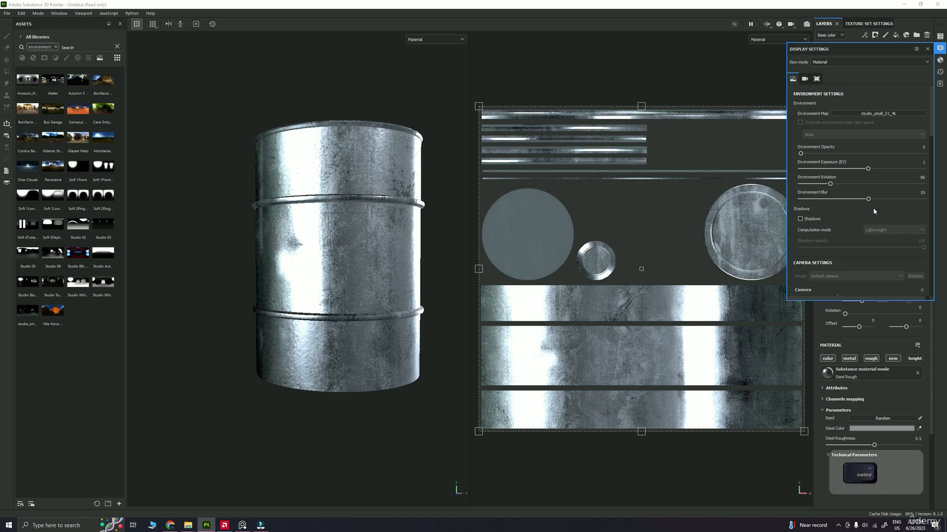
click(919, 192)
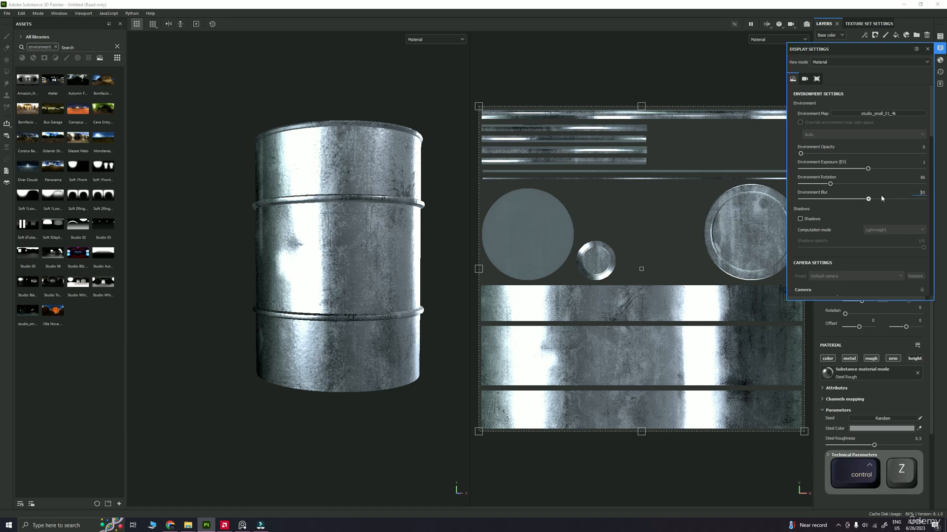
double_click(921, 193)
text(30)
key(Return)
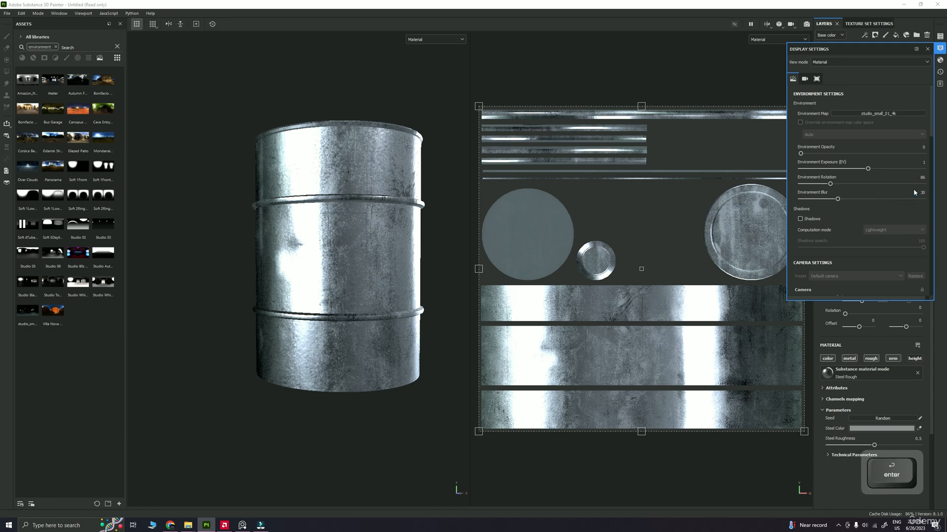
Try viewport shadows on the barrel with the environment rotated to 108, and turn the shadows off again
click(800, 219)
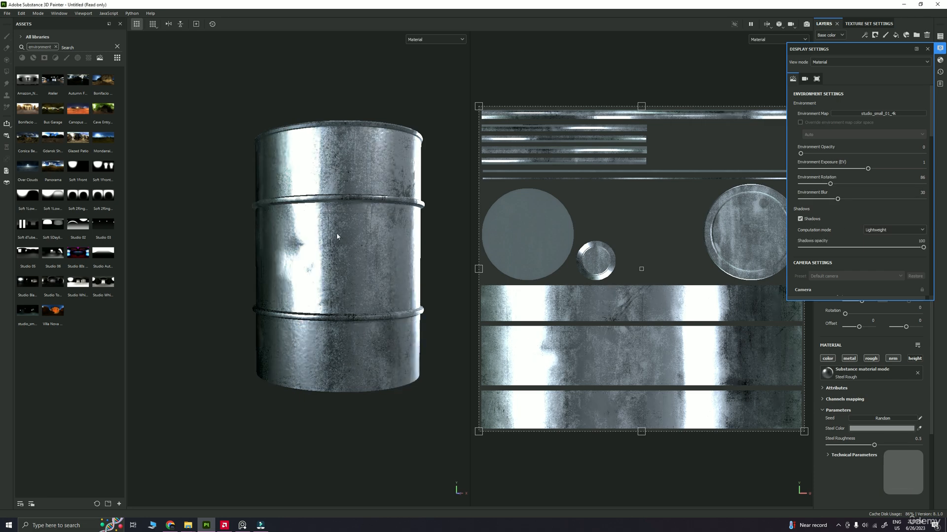
key(alt)
alt+drag(369, 234, 428, 230)
alt+middle_drag(428, 230, 372, 242)
shift+right_drag(372, 241, 419, 236)
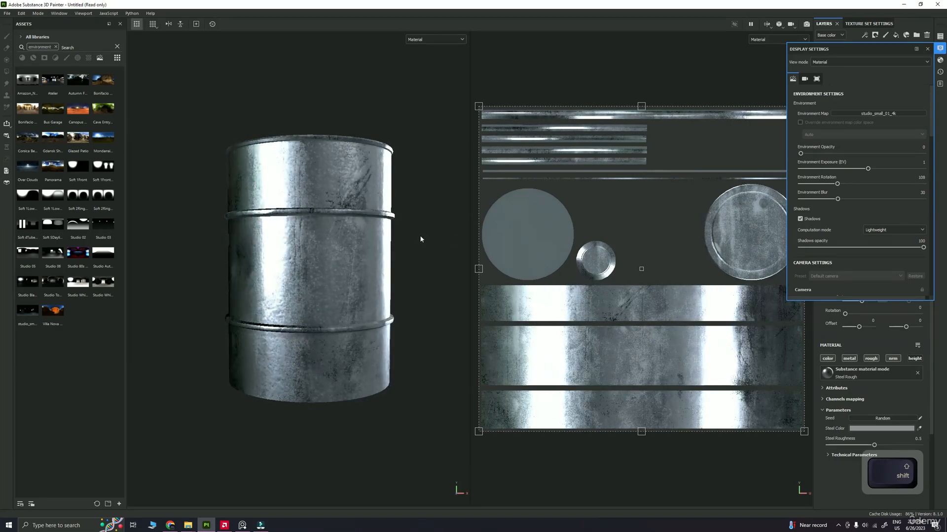
shift+right_drag(358, 271, 406, 262)
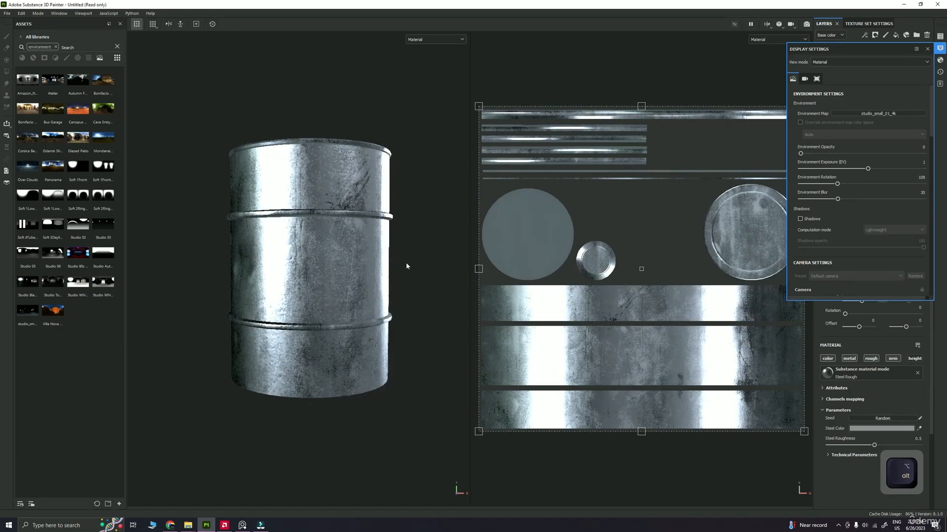
alt+middle_drag(406, 262, 390, 238)
alt+right_drag(390, 238, 348, 242)
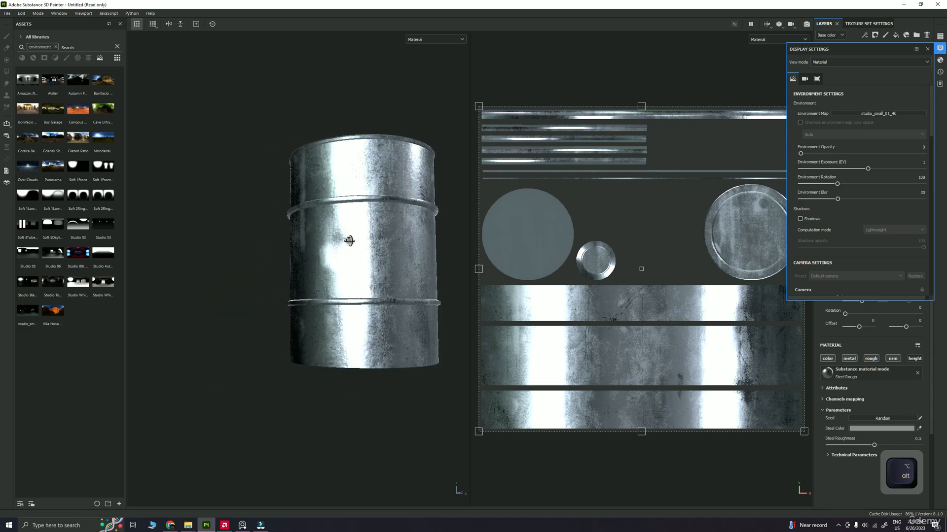
alt+drag(349, 241, 266, 266)
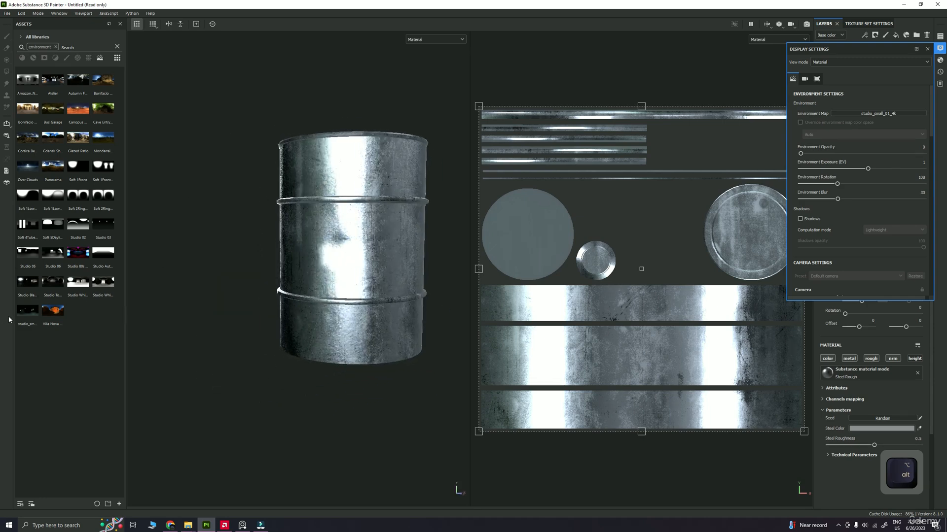
Set the environment map to Studio White Soft, rotate the environment to 275 and close the display settings
click(899, 113)
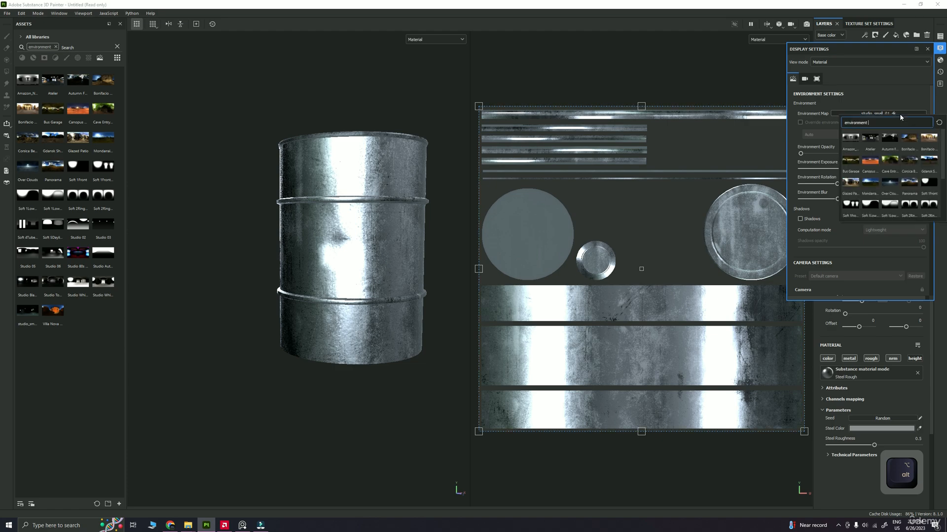
scroll(903, 167, down, 5)
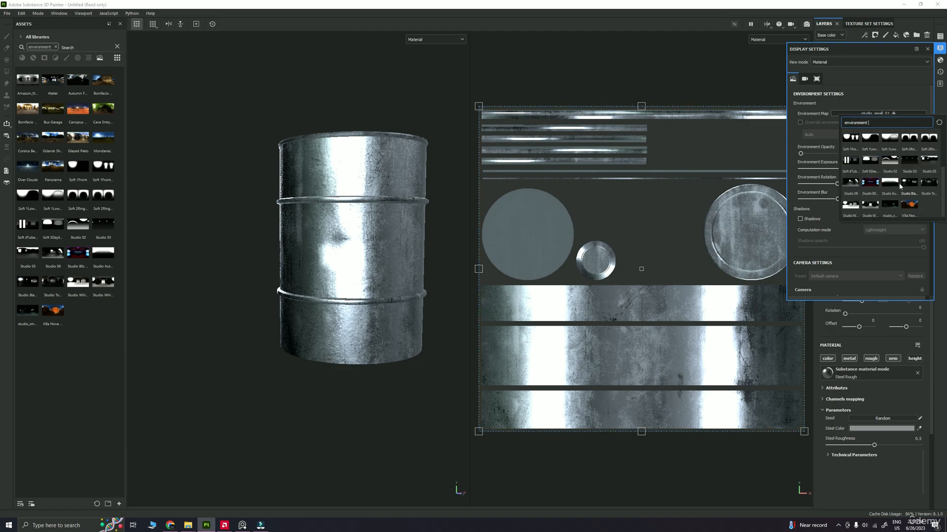
click(850, 205)
alt+middle_drag(330, 259, 262, 292)
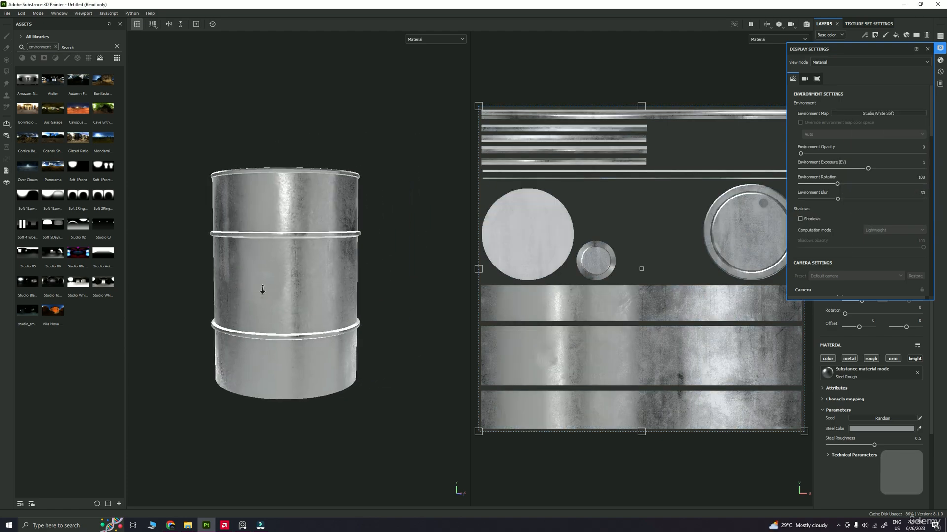
alt+right_drag(262, 292, 374, 289)
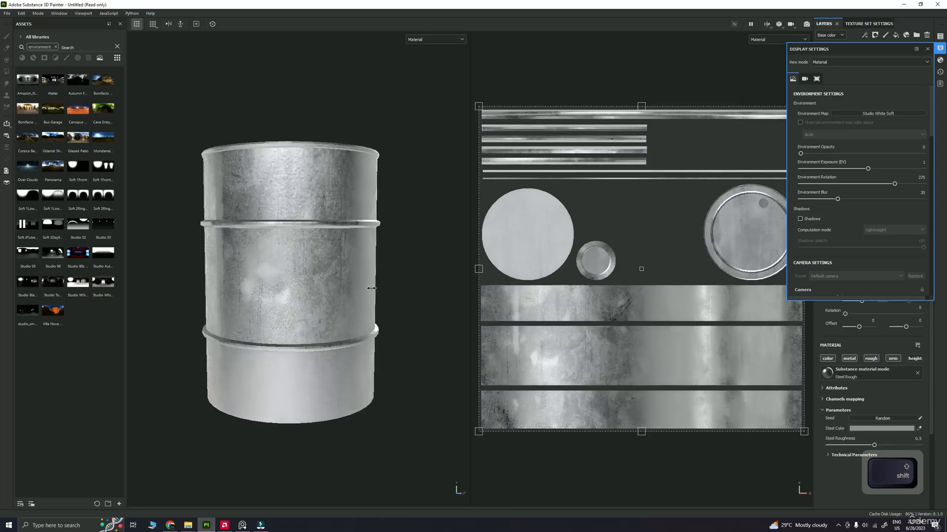
alt+middle_drag(374, 289, 409, 232)
alt+drag(410, 232, 417, 203)
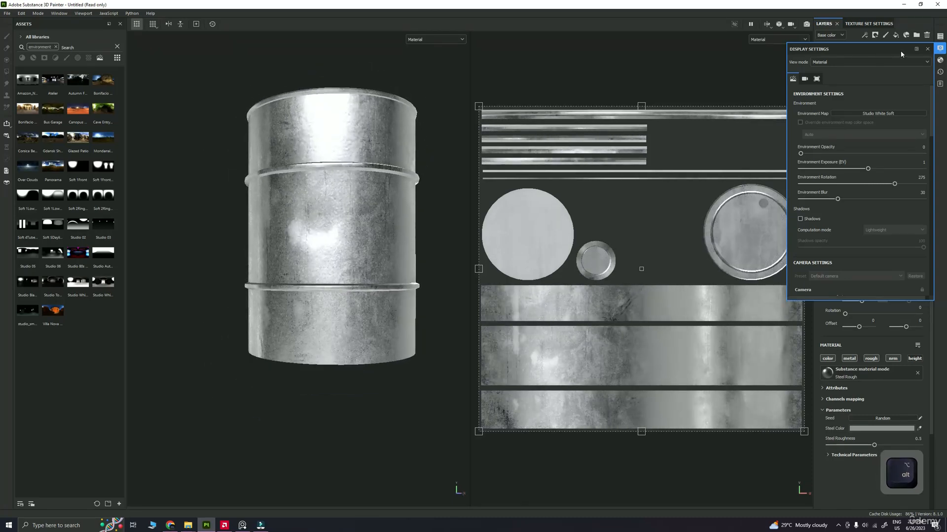
click(926, 49)
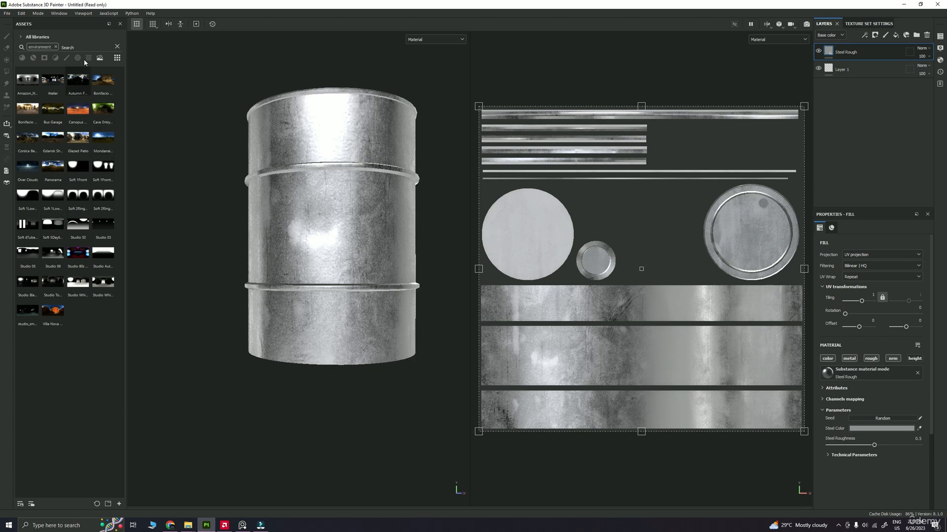
Clear the environment filter from the assets and delete Layer 1 from the layer stack
click(56, 48)
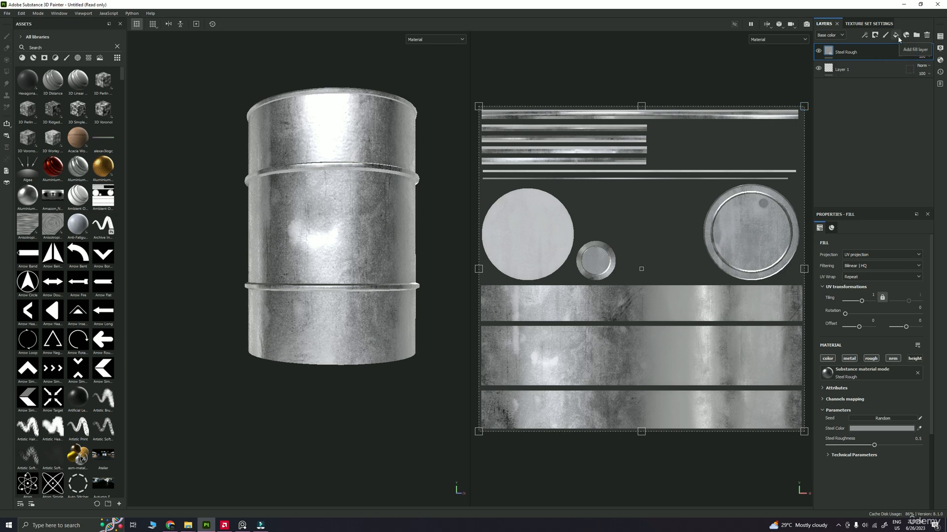
click(883, 69)
click(927, 35)
Set the Steel Rough layer's tiling to 1.3 and rotate the environment lighting to inspect the surface
double_click(874, 295)
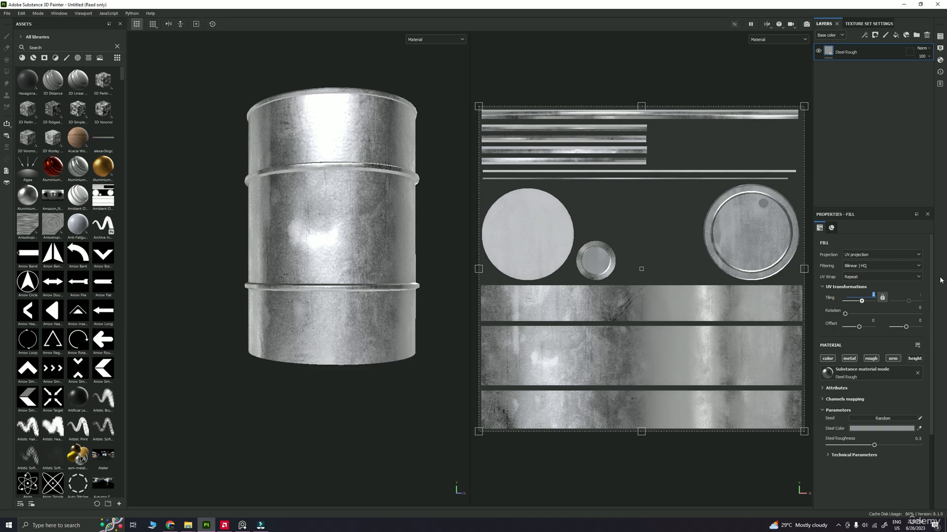
text(1.3)
key(Return)
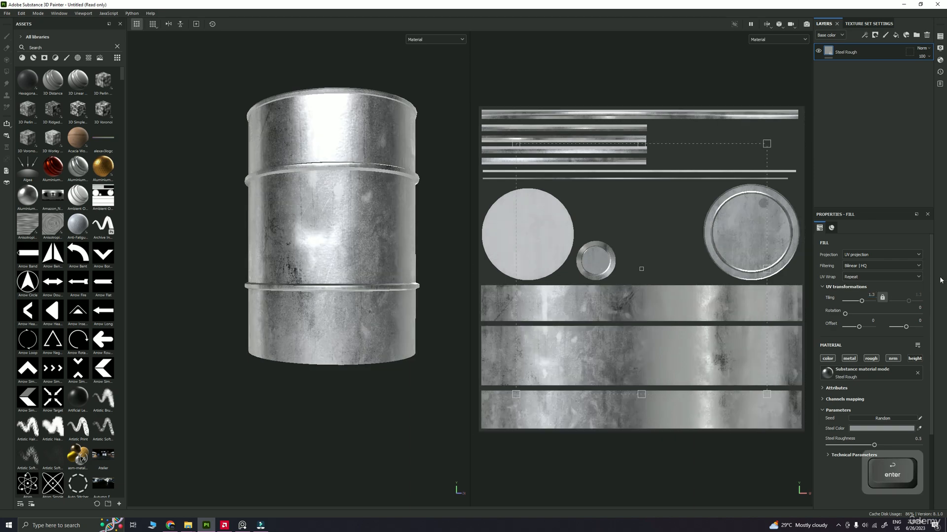
shift+right_drag(317, 243, 390, 237)
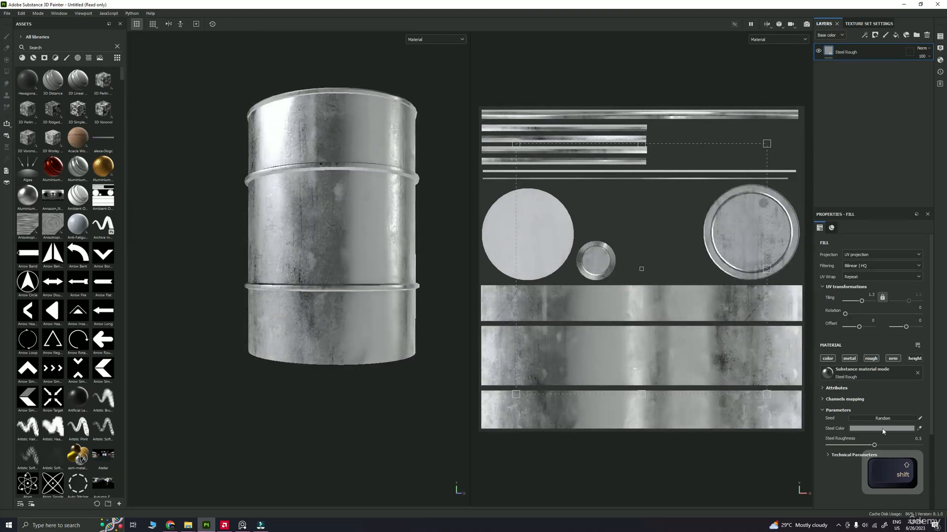
Set the Steel Rough material's steel roughness to 0.65
scroll(879, 417, down, 2)
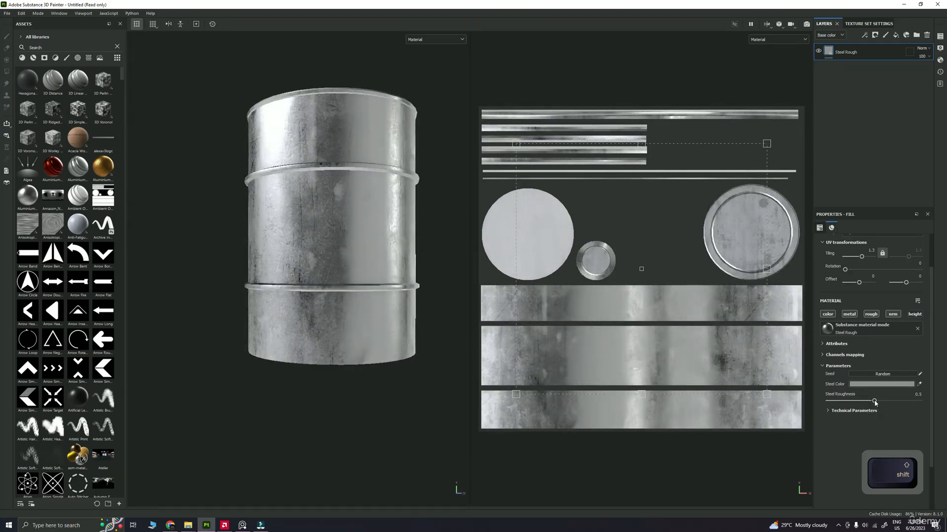
click(877, 401)
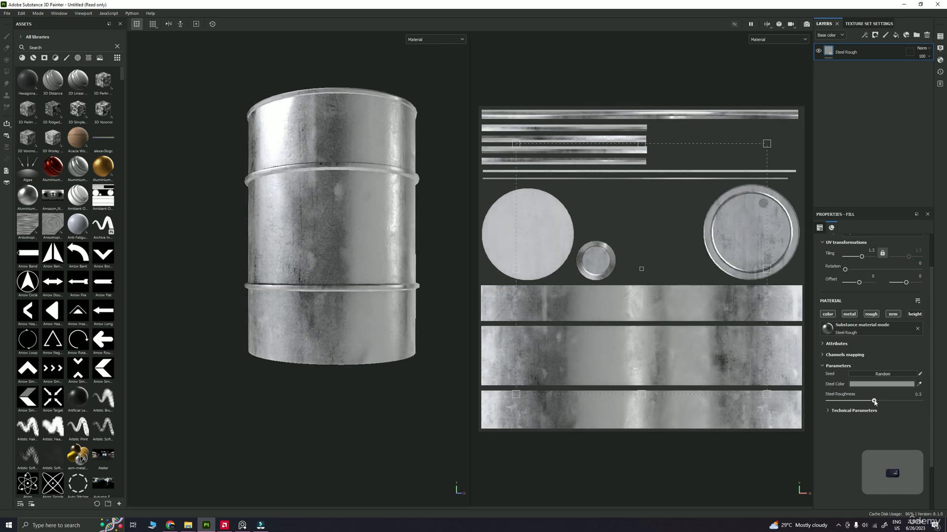
click(910, 396)
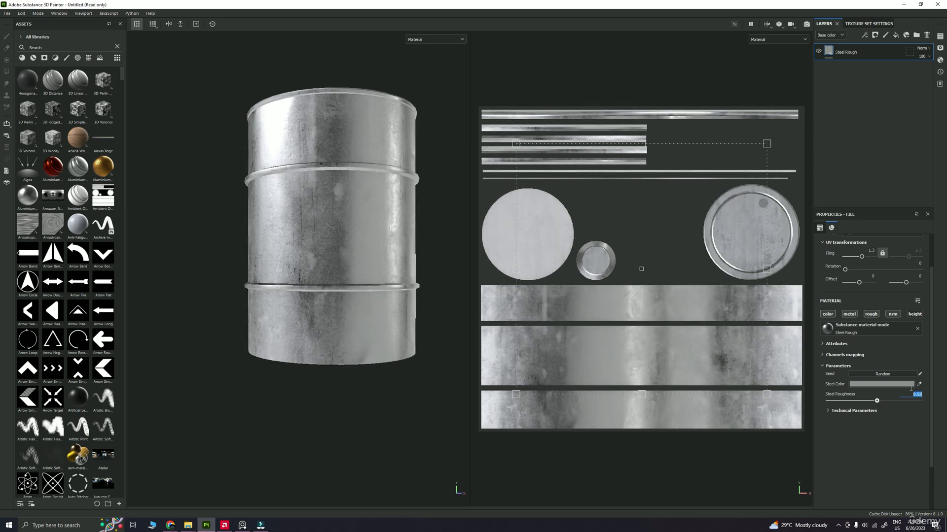
text(0.65)
key(Return)
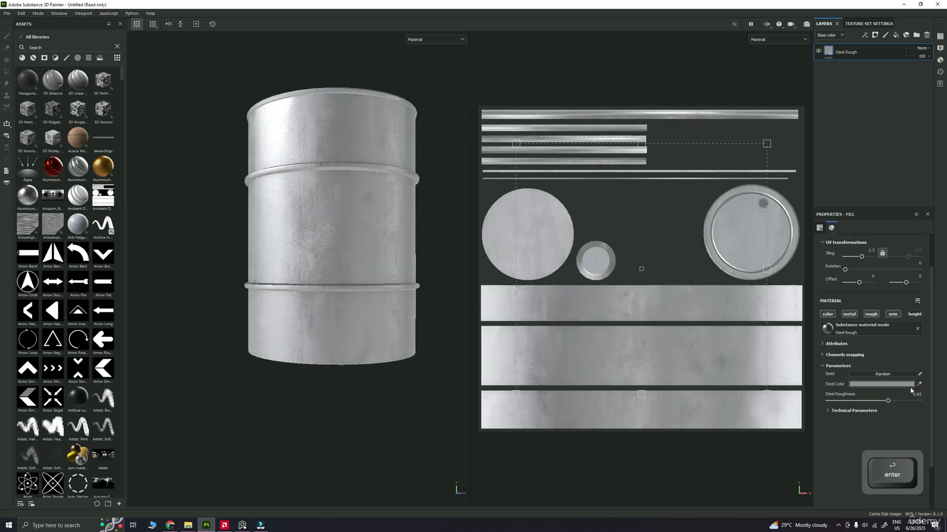
Set the Steel Rough material's steel roughness to 0.55
click(917, 397)
text(0.55)
key(Return)
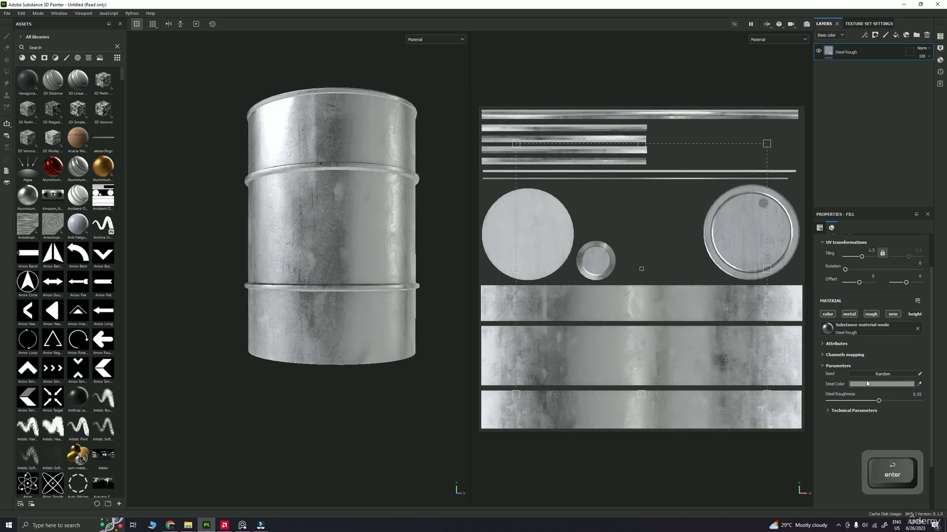
Darken the Steel Rough material's steel color to the dark grey 57595A
click(867, 384)
drag(816, 382, 740, 262)
drag(733, 415, 721, 414)
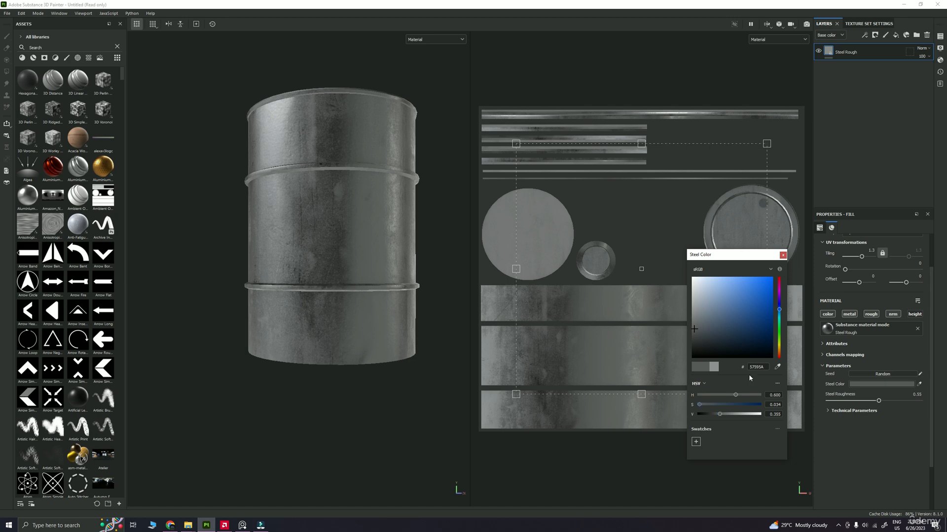
click(782, 255)
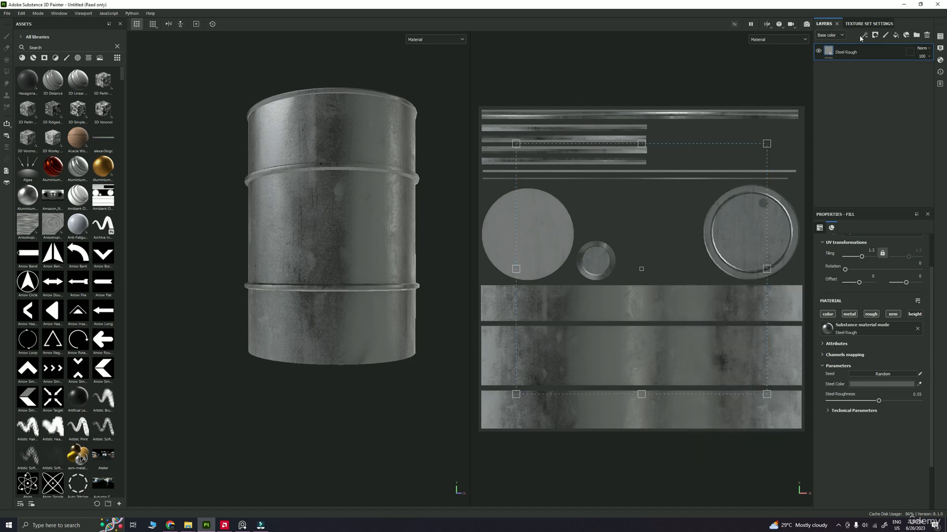
Add a fill layer above Steel Rough and leave only its color channel enabled
click(895, 35)
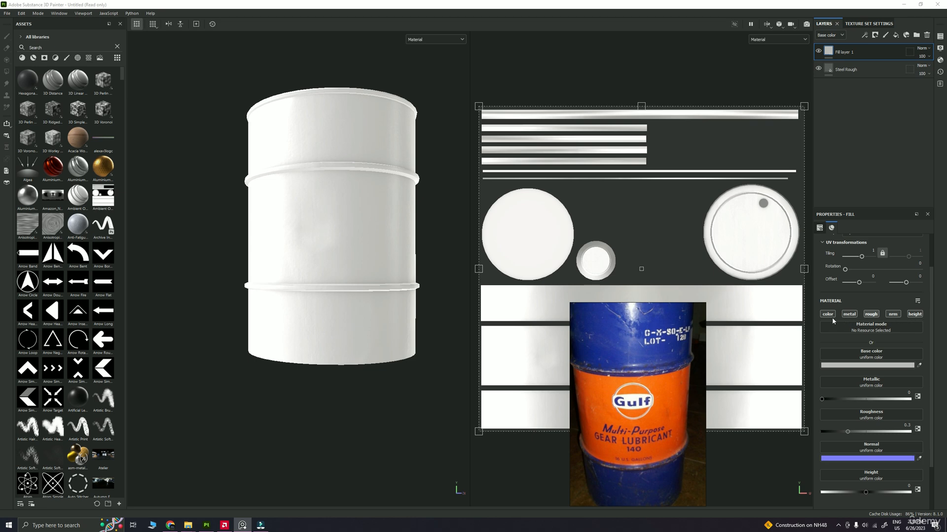
click(849, 315)
click(871, 315)
click(893, 314)
click(913, 315)
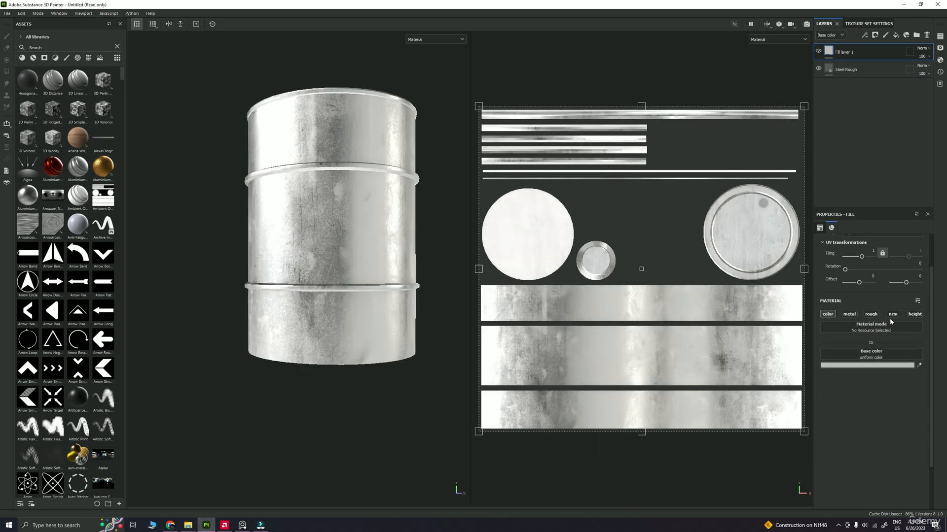
alt+click(827, 314)
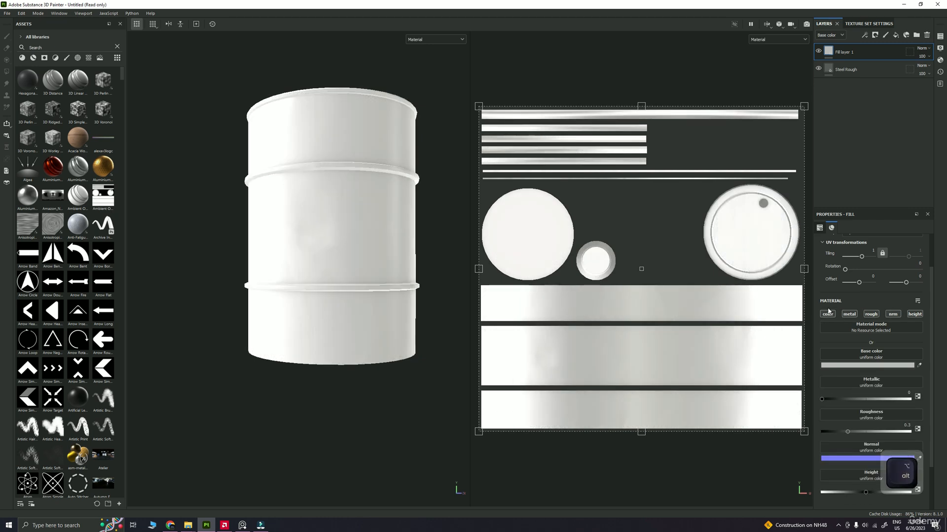
alt+click(826, 315)
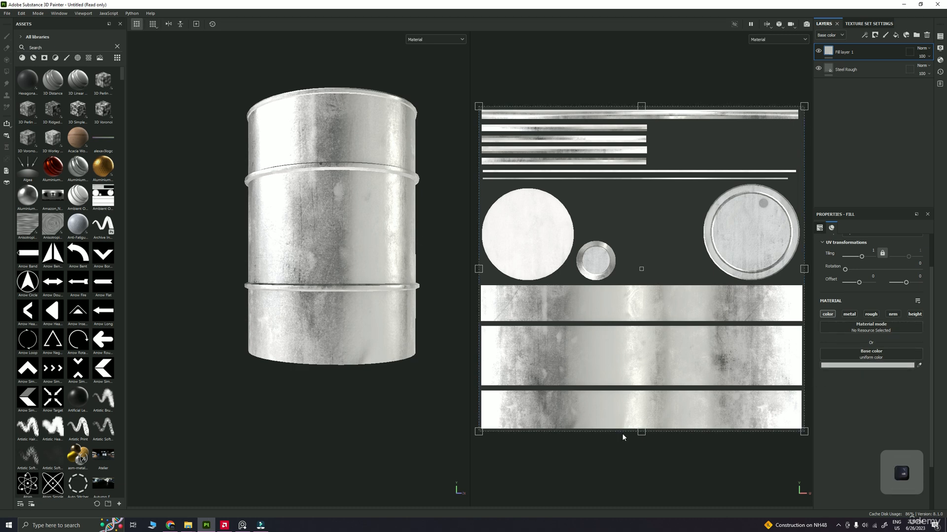
Keep the Gulf barrel reference image on top and sample its orange as the fill layer's base color
key(alt+Tab)
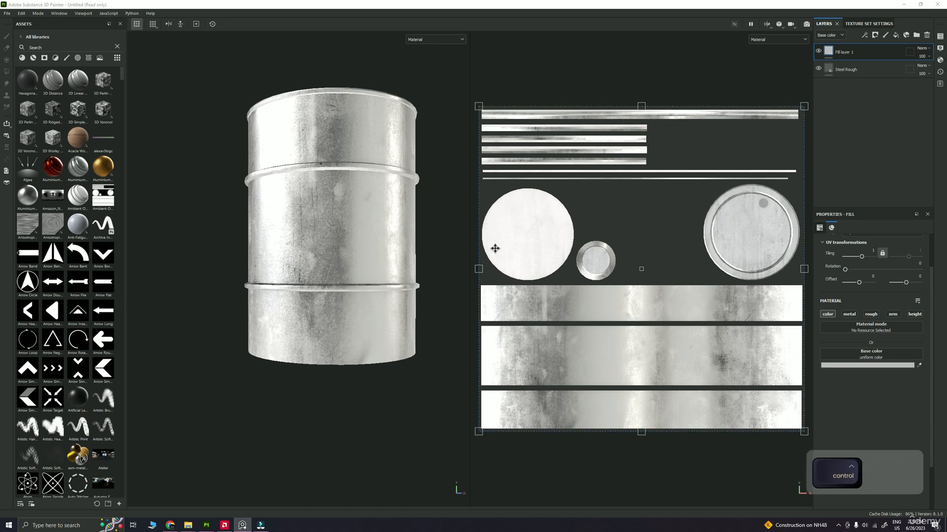
key(ctrl+shift+a)
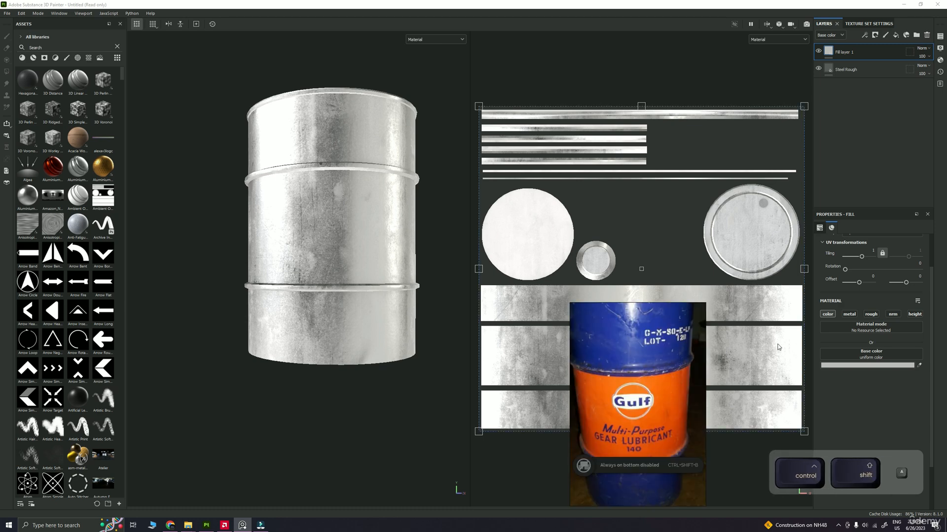
click(918, 366)
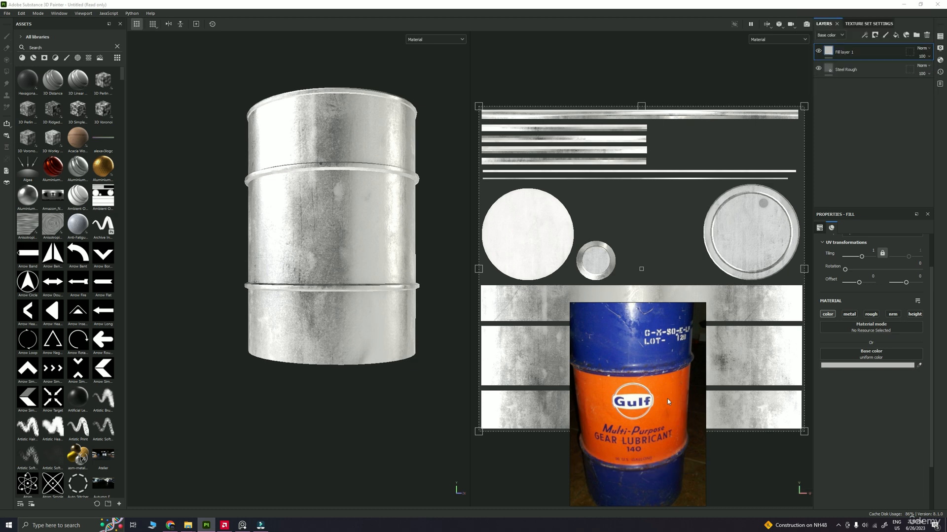
click(669, 397)
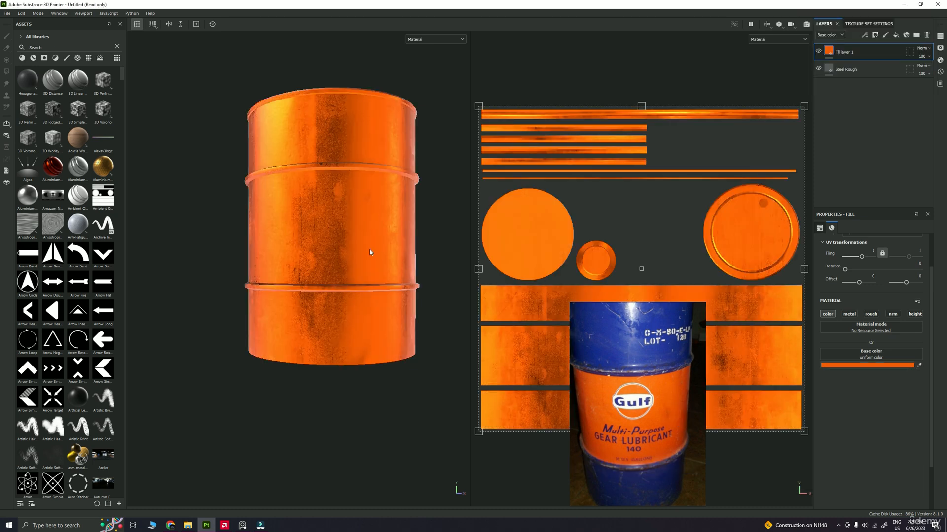
Move the Gulf reference image slightly aside, check the barrel under rotated lighting, and enable the orange fill layer's metallic channel
key(alt)
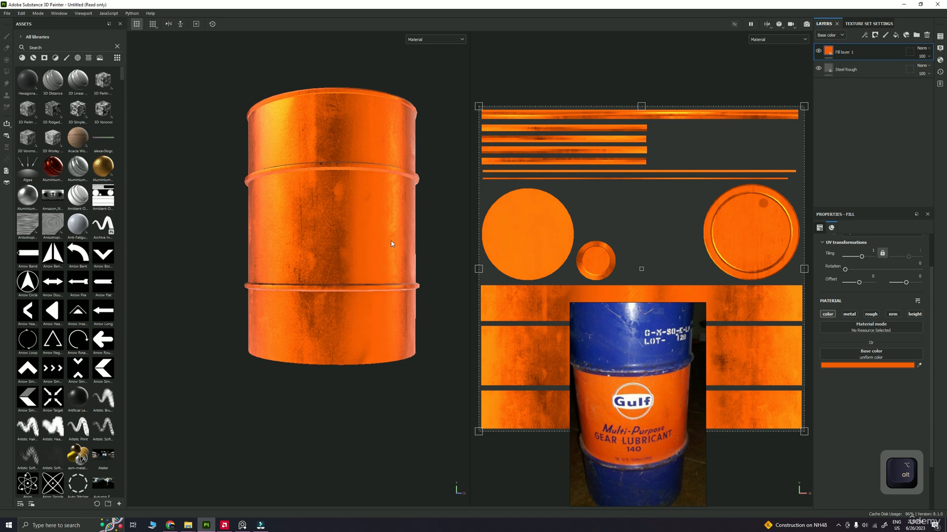
drag(659, 417, 685, 399)
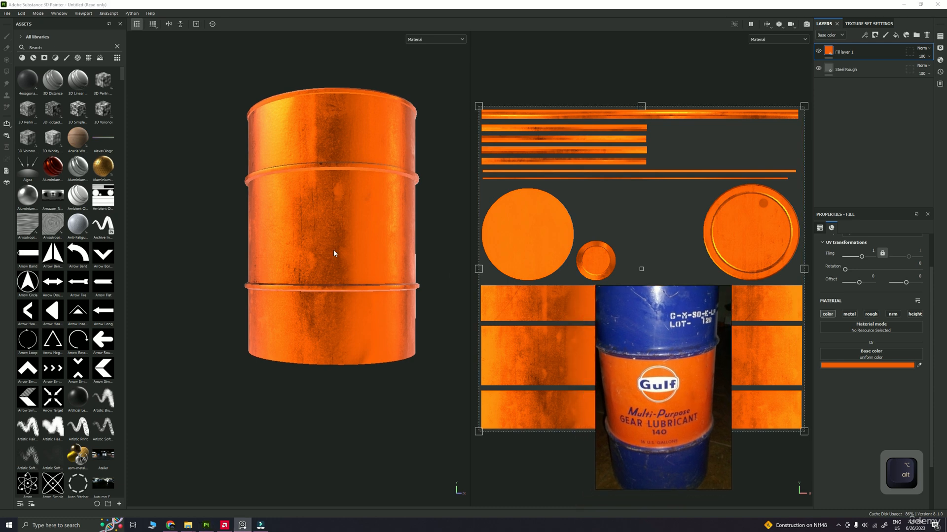
shift+right_drag(359, 232, 383, 237)
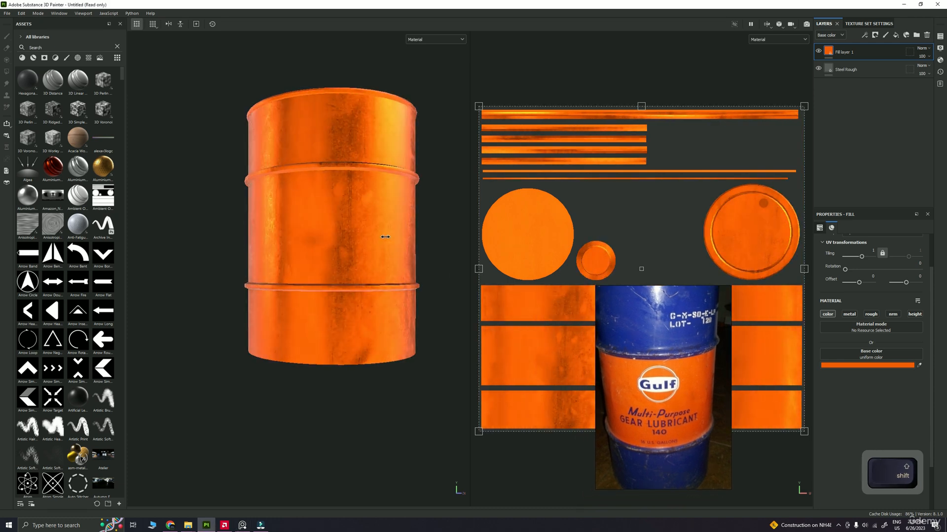
click(851, 315)
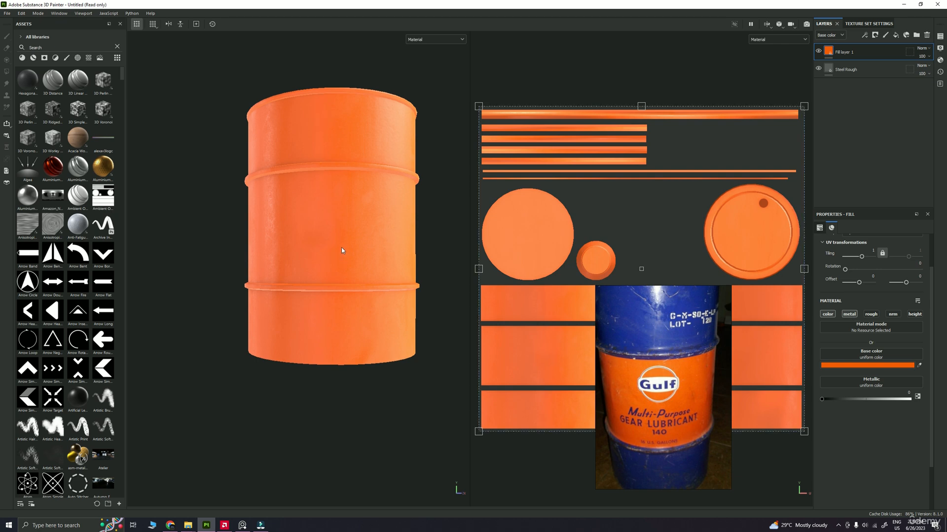
alt+drag(342, 250, 353, 253)
alt+middle_drag(364, 232, 364, 264)
alt+right_drag(302, 233, 329, 244)
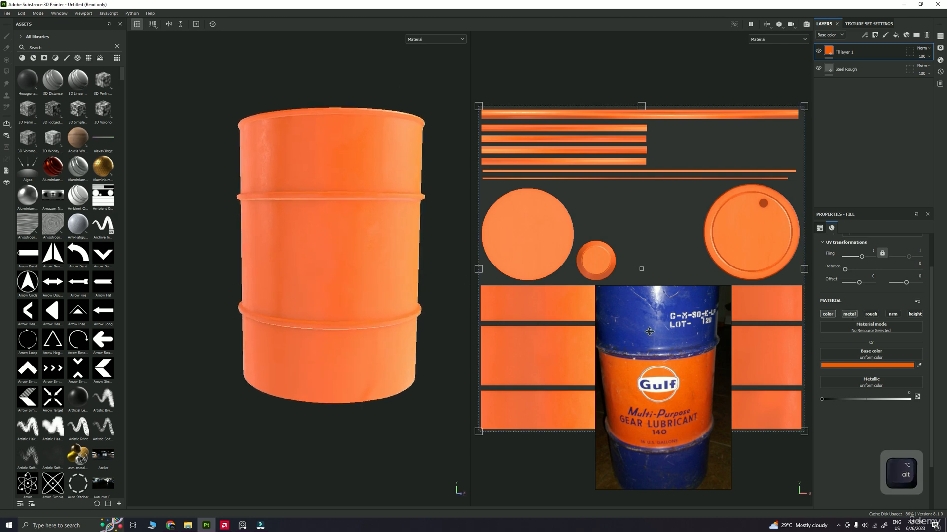
Enable the orange fill layer's roughness channel and set the roughness to 0.3
click(871, 314)
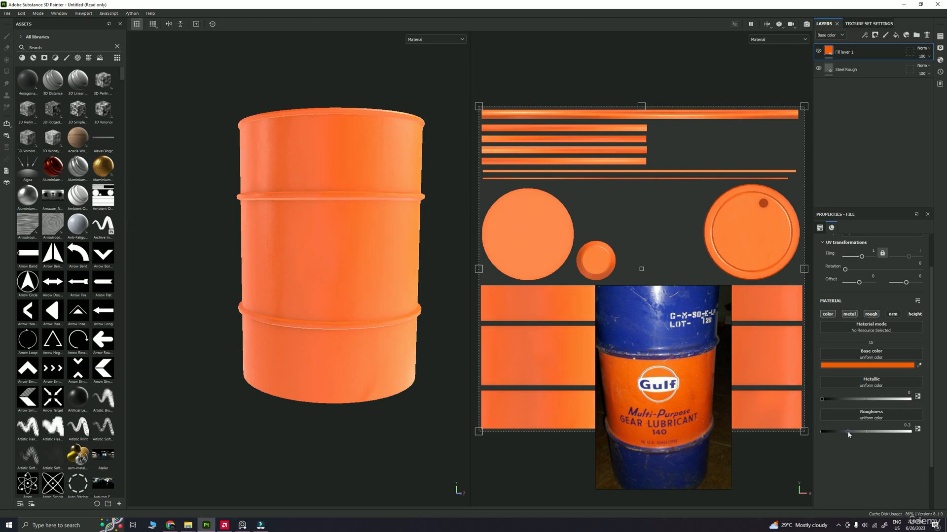
drag(853, 430, 844, 430)
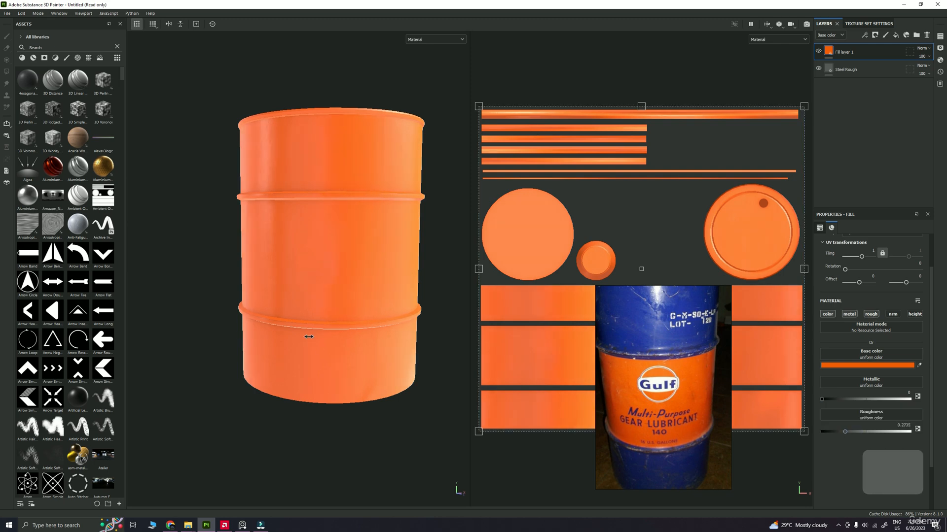
shift+right_drag(311, 332, 418, 348)
double_click(904, 425)
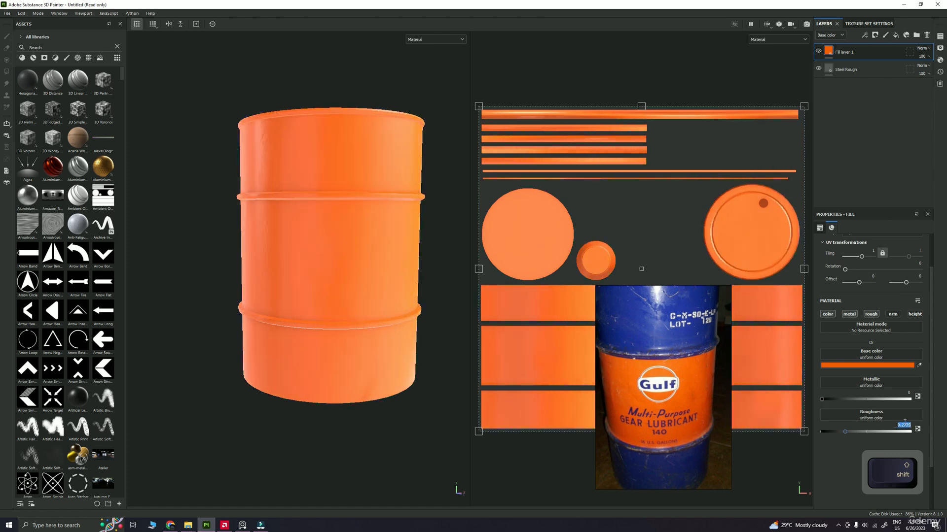
text(0.3)
key(Return)
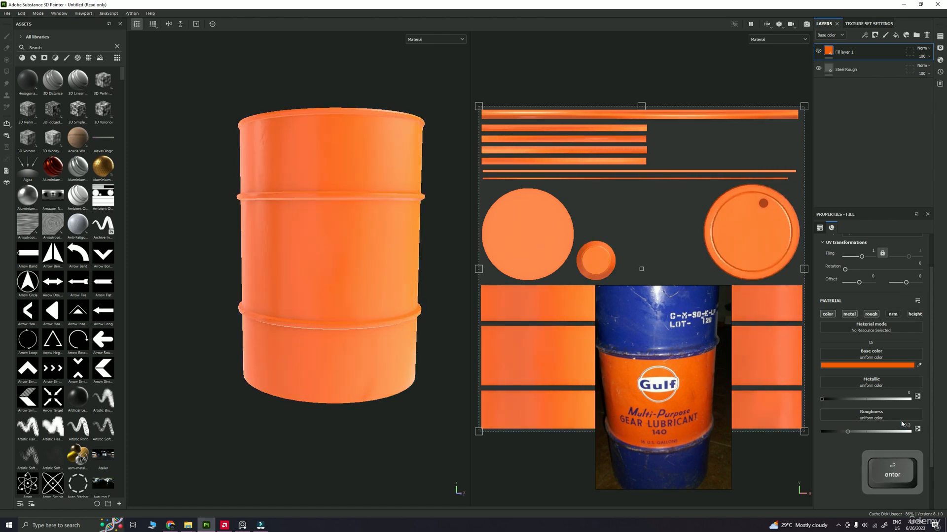
Lower the orange fill layer's roughness to 0.25 and inspect the barrel's surface from several angles
double_click(904, 425)
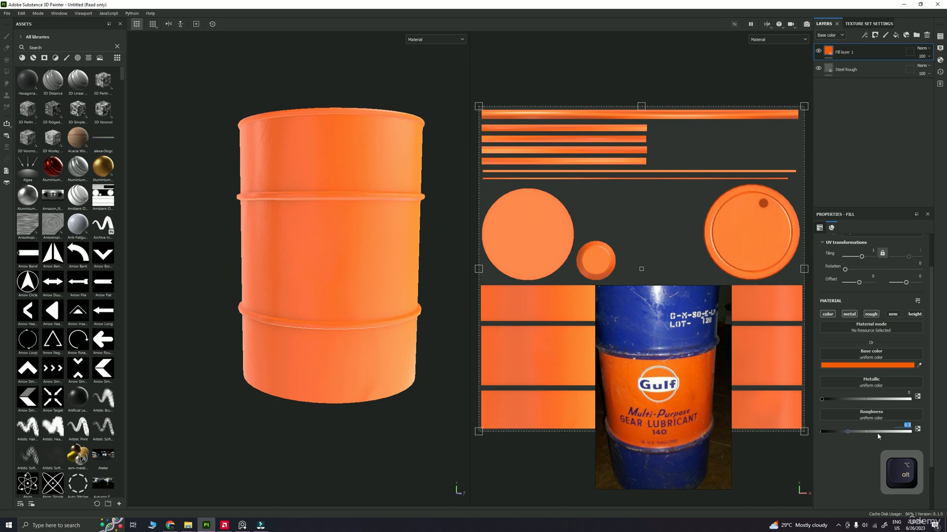
text(0.25)
key(Return)
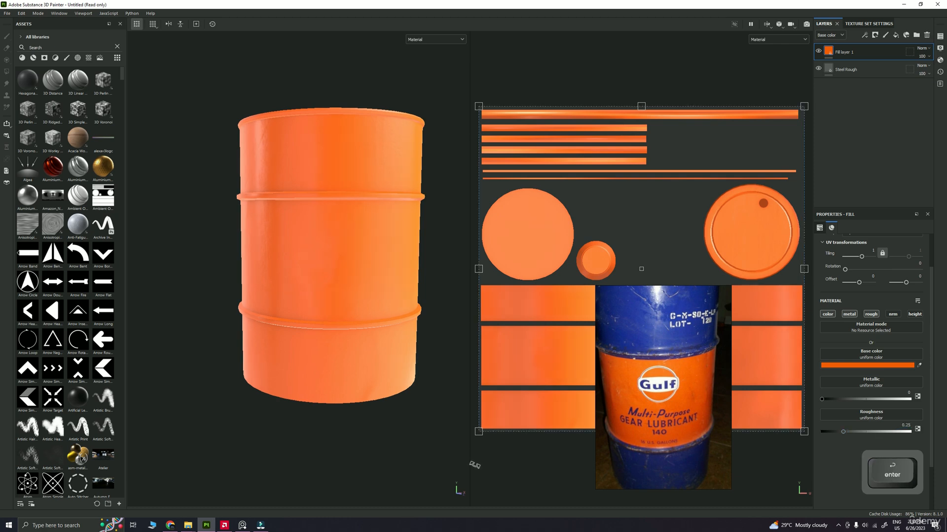
alt+drag(475, 465, 304, 291)
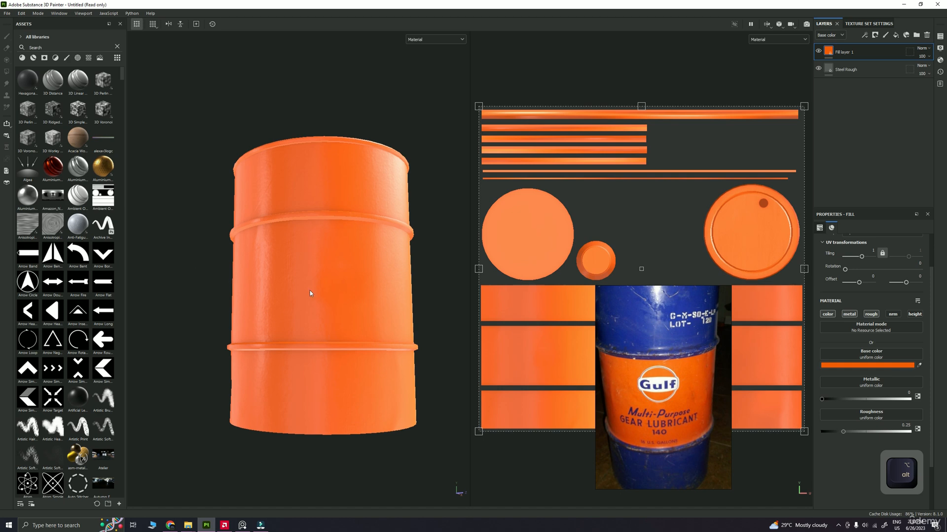
alt+drag(372, 310, 295, 305)
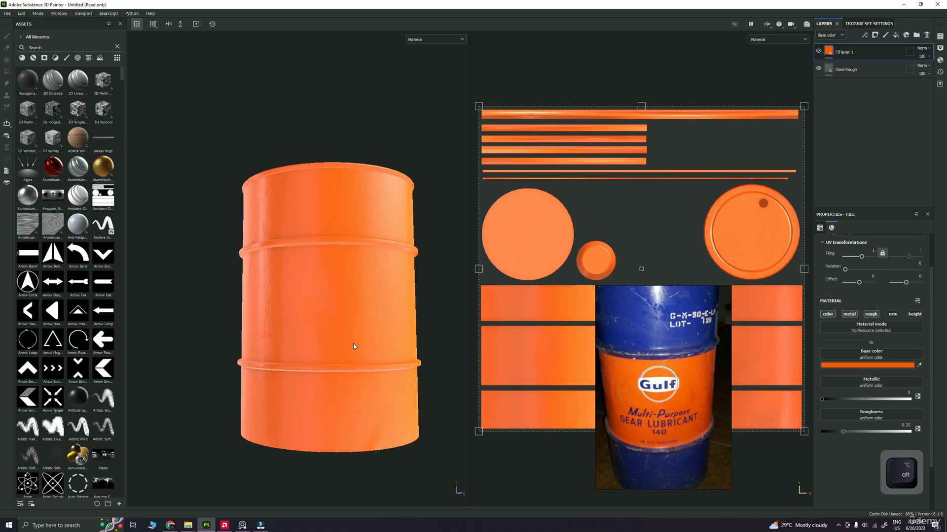
Rename the orange fill layer to Orange Paint
double_click(842, 52)
text(O)
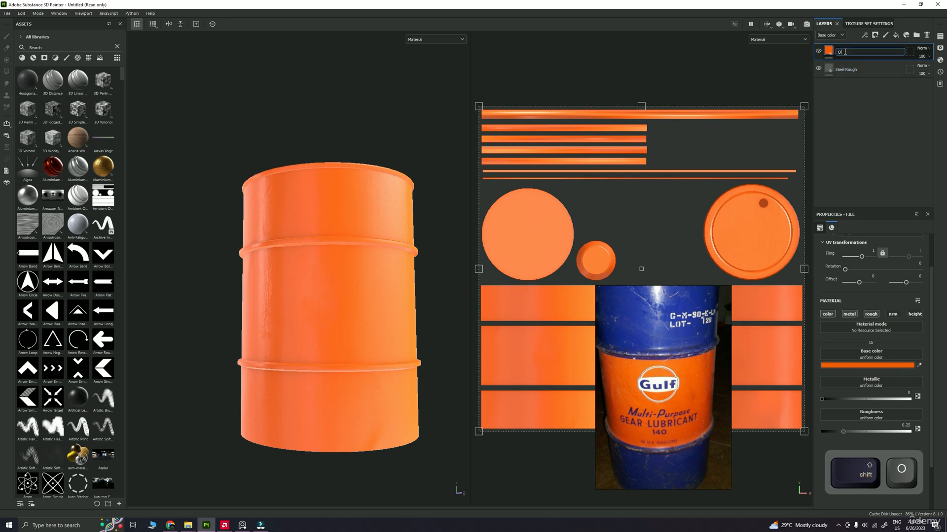
text(range Paint)
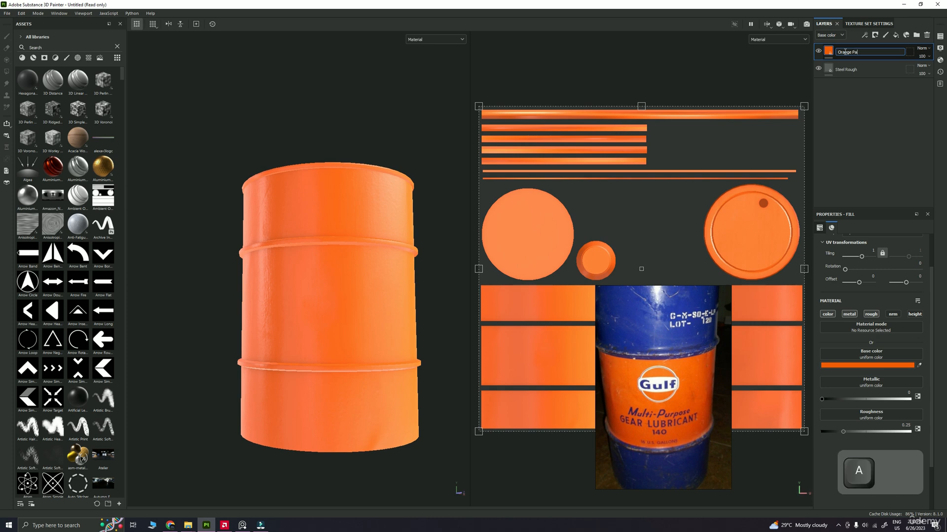
key(Return)
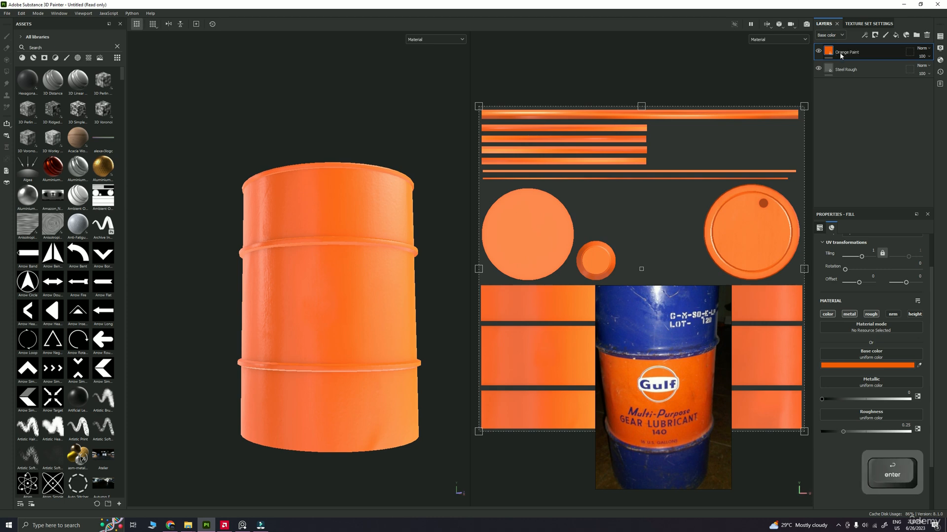
click(896, 35)
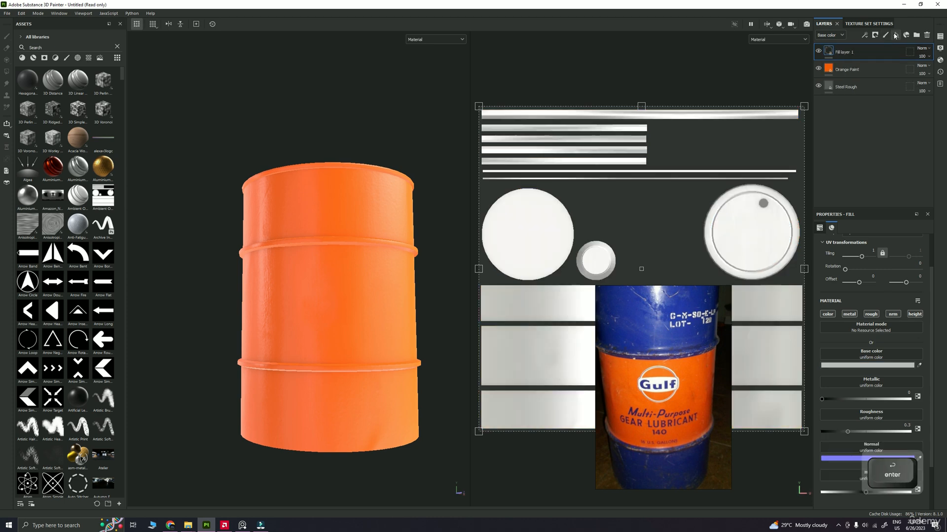
double_click(844, 51)
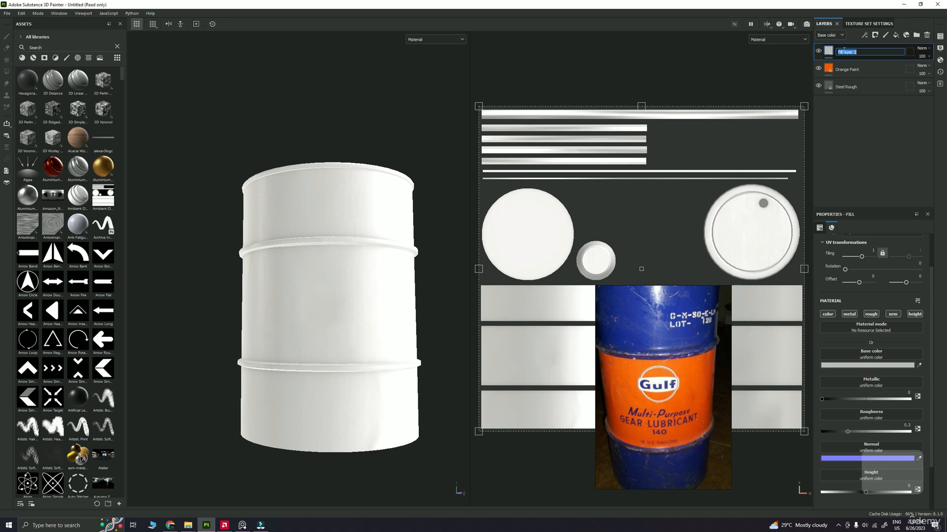
text(Blue )
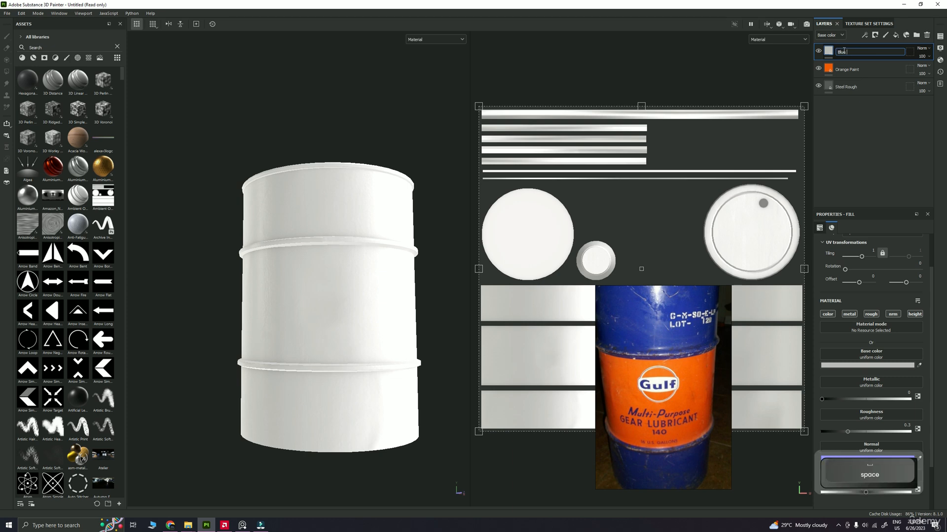
text(Paint)
key(Return)
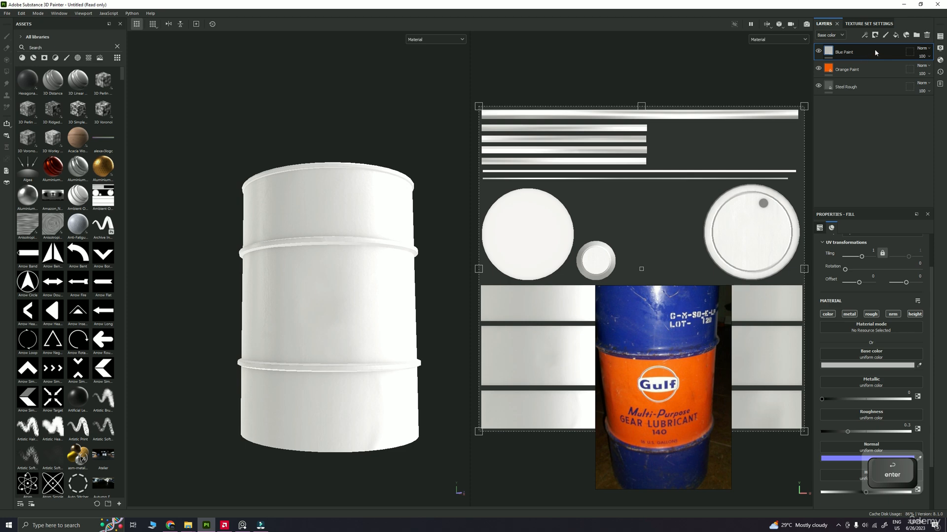
click(926, 35)
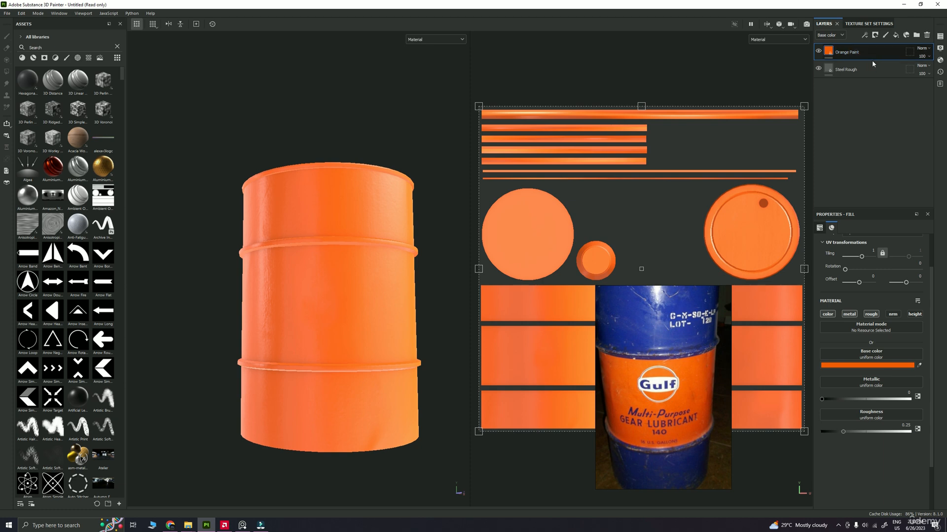
Duplicate the Orange Paint layer and sample the copy's base color from the blue area of the Gulf barrel reference
key(ctrl)
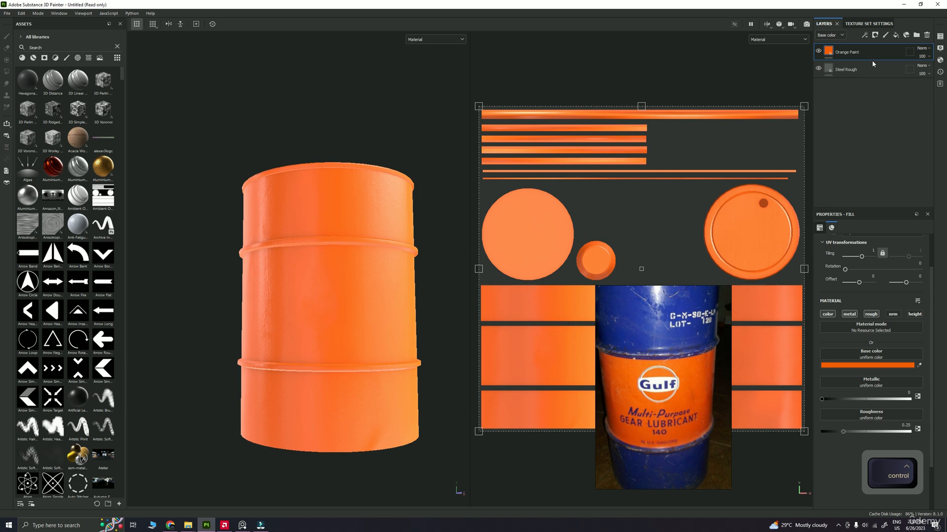
key(ctrl+d)
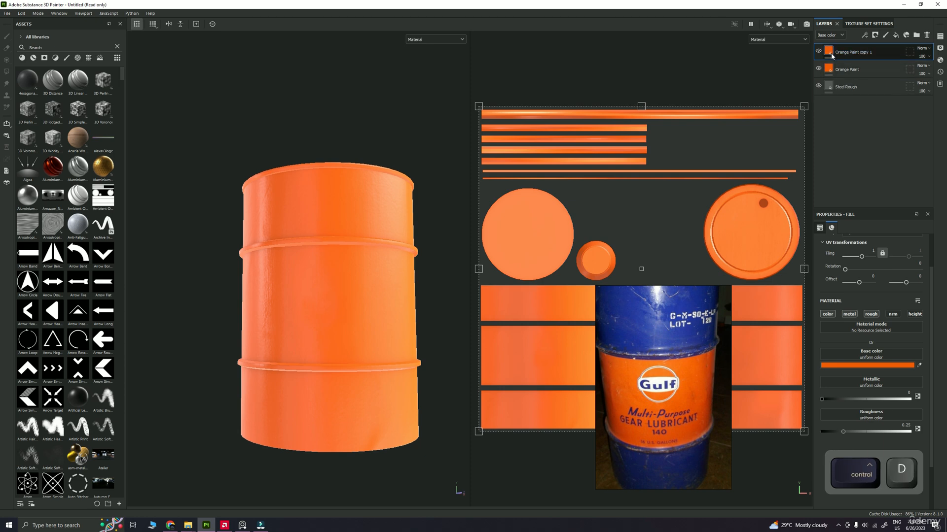
click(919, 366)
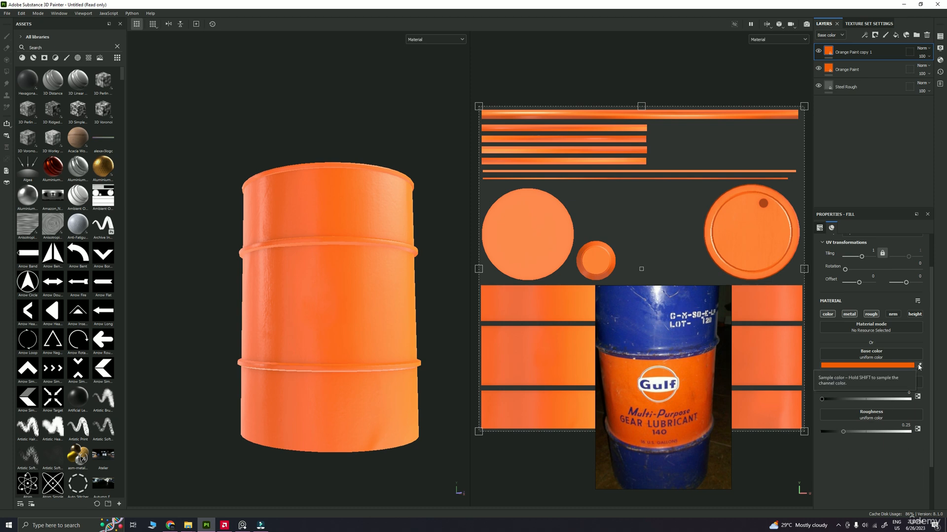
click(691, 308)
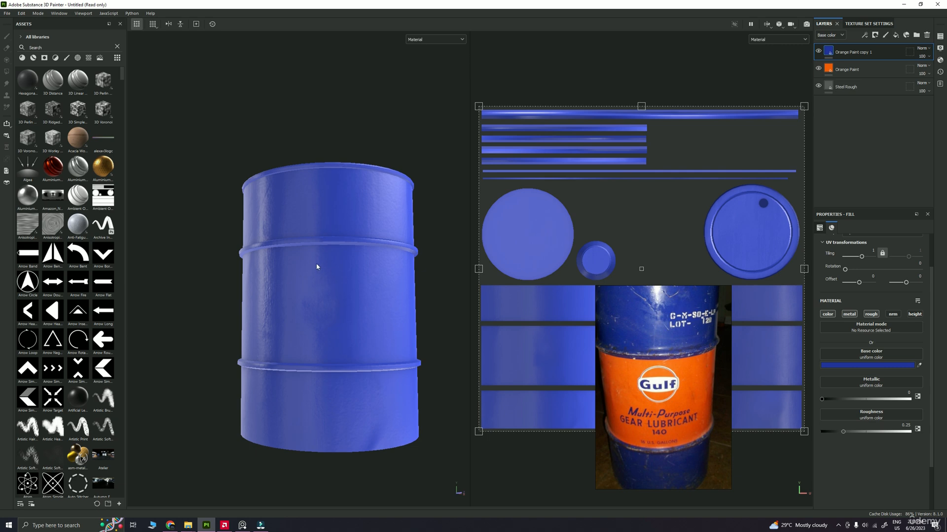
Rename the duplicated blue layer to Blue Paint
double_click(864, 53)
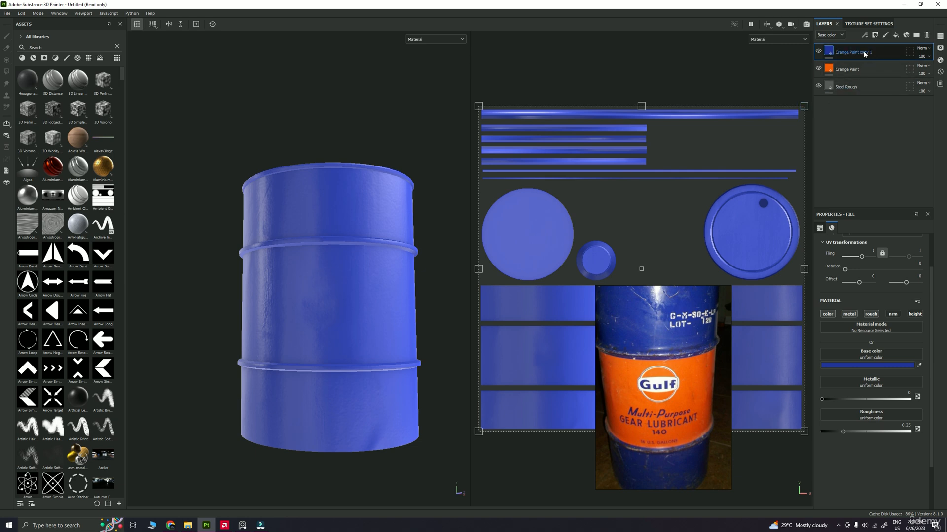
key(shift)
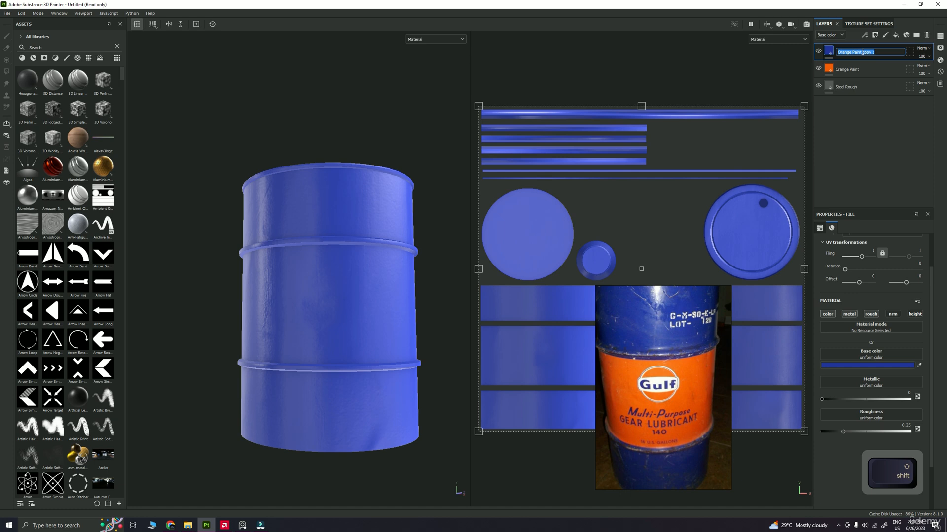
text(Blue P)
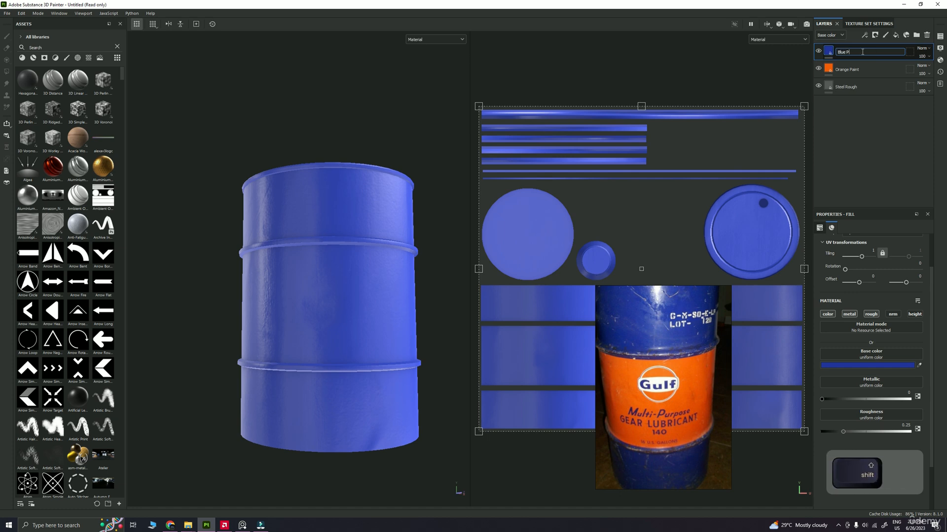
text(aint)
key(Return)
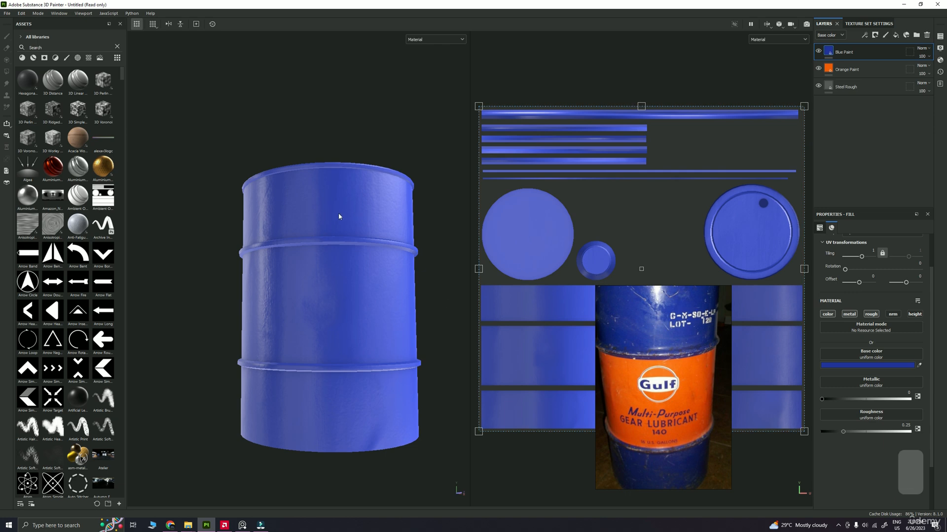
Add a black mask to the Blue Paint layer
right_click(866, 55)
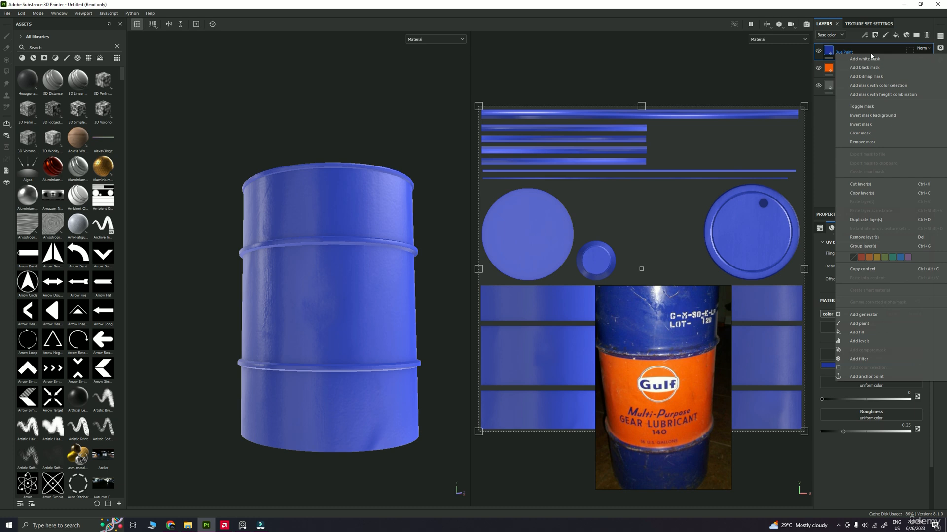
click(849, 55)
right_click(849, 54)
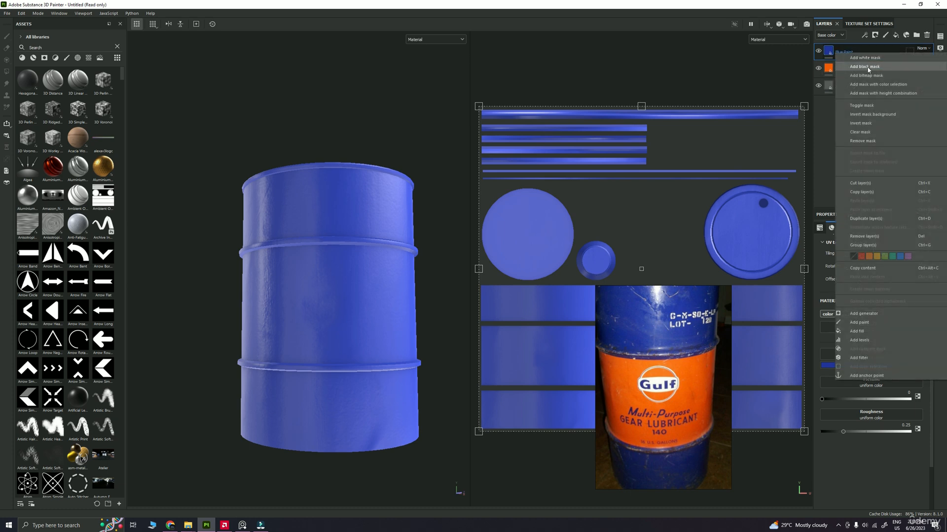
click(868, 69)
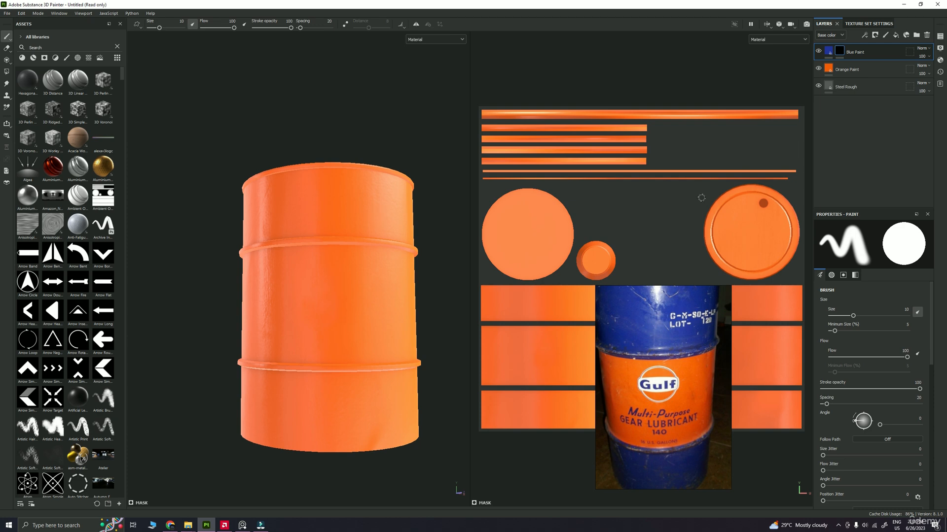
Reveal blue paint on the barrel's upper and lower bands using Polygon Fill in UV chunk mode on the mask
key(4)
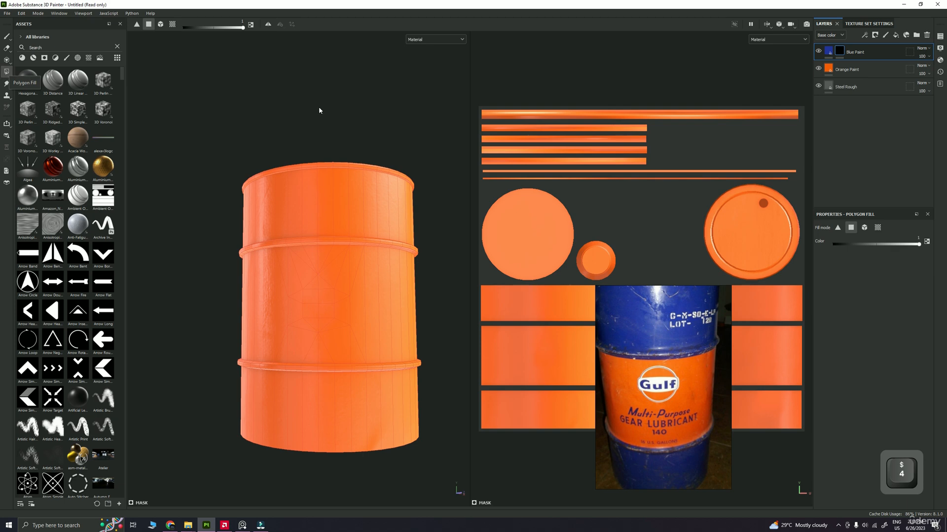
click(877, 228)
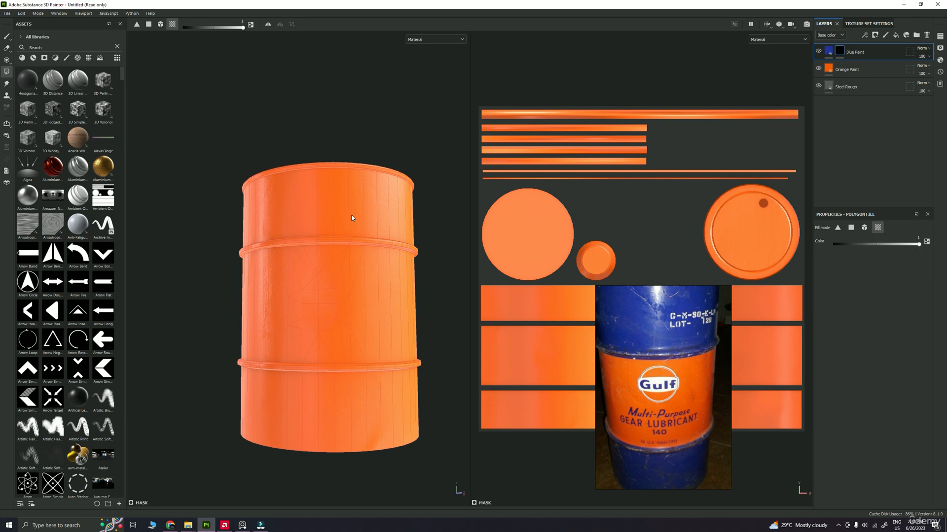
click(504, 308)
click(518, 401)
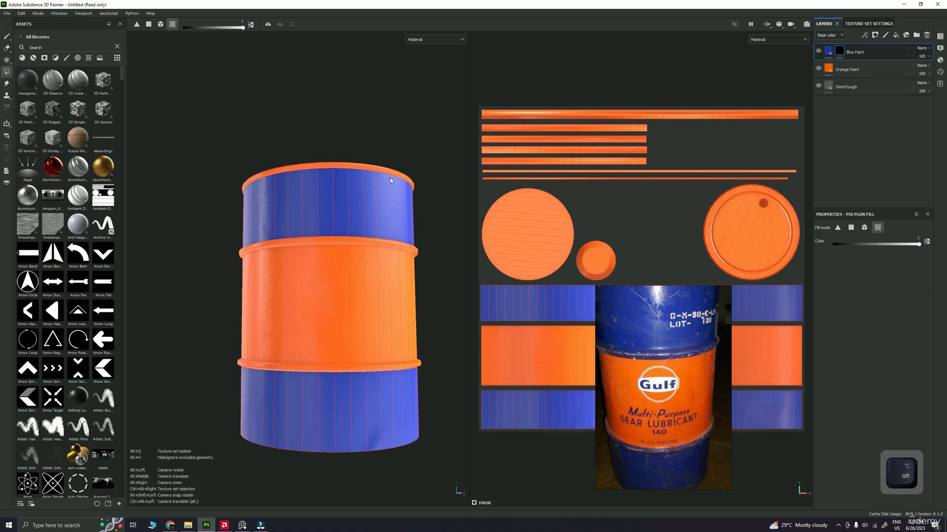
Fill both raised rings around the barrel, front and back, into the Blue Paint mask
alt+middle_drag(574, 178, 827, 126)
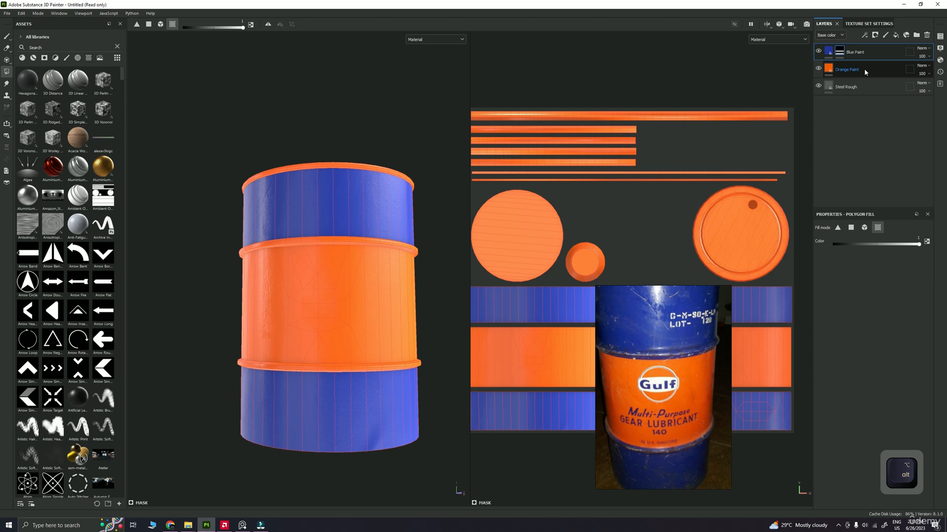
click(369, 239)
click(364, 367)
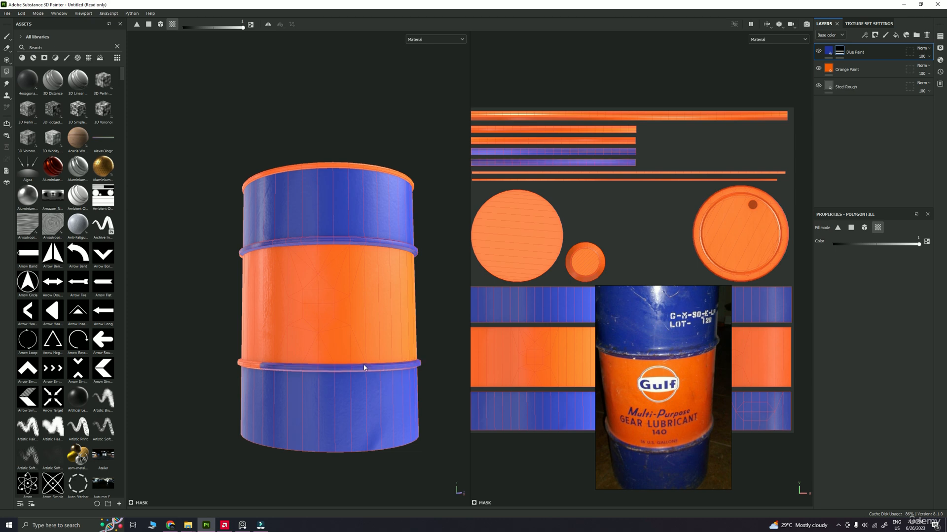
click(254, 364)
alt+drag(207, 222, 240, 247)
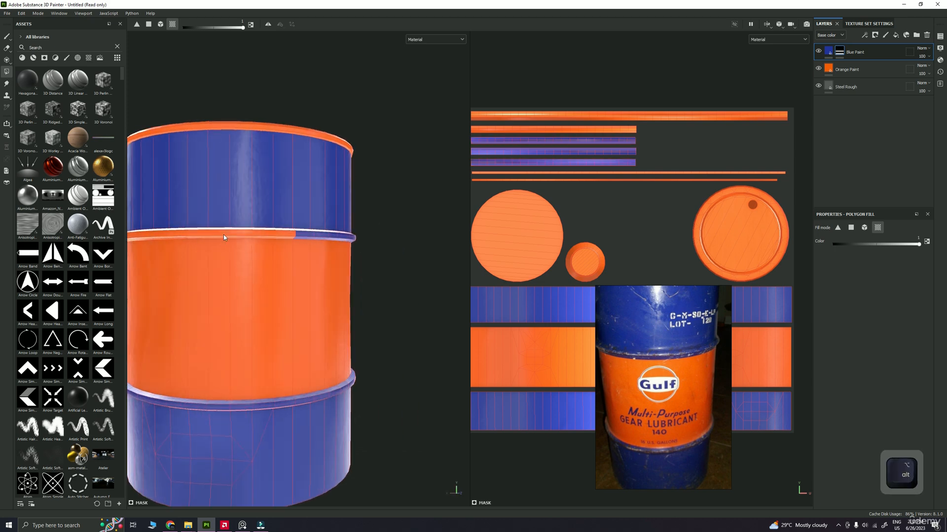
click(303, 234)
alt+drag(303, 234, 376, 229)
Add a black mask to the Orange Paint layer and fill only the barrel's middle band into it
right_click(862, 70)
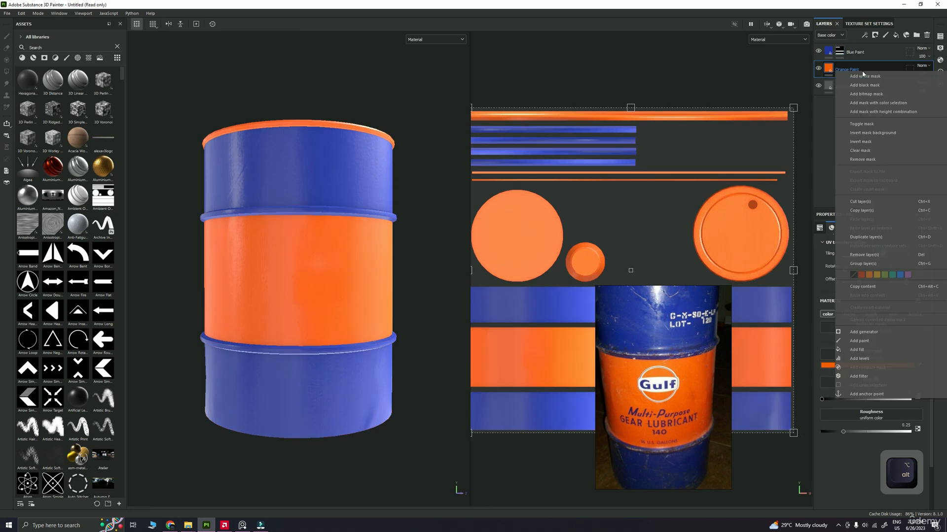
click(878, 85)
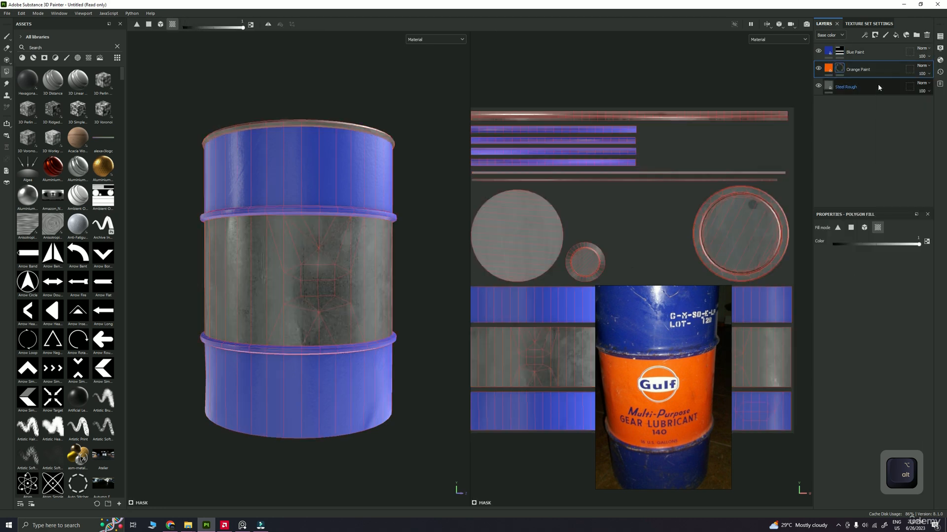
click(268, 272)
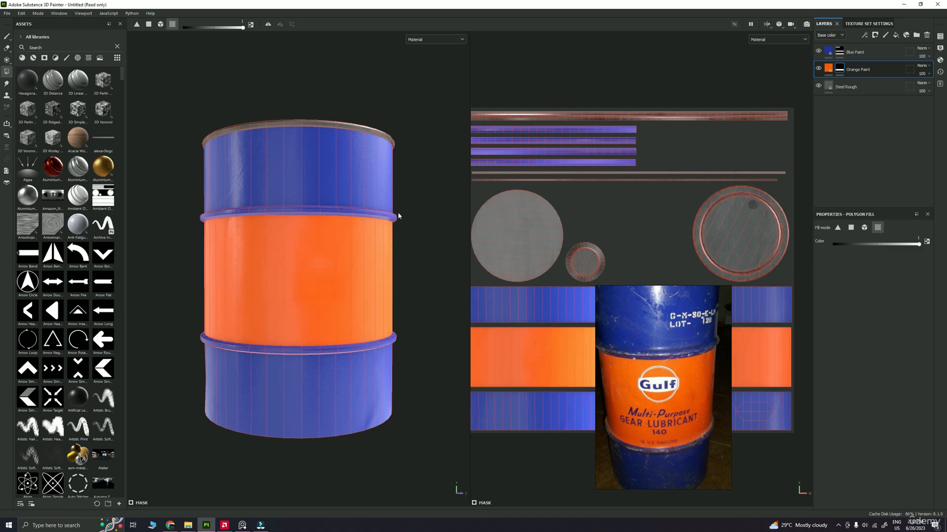
key(1)
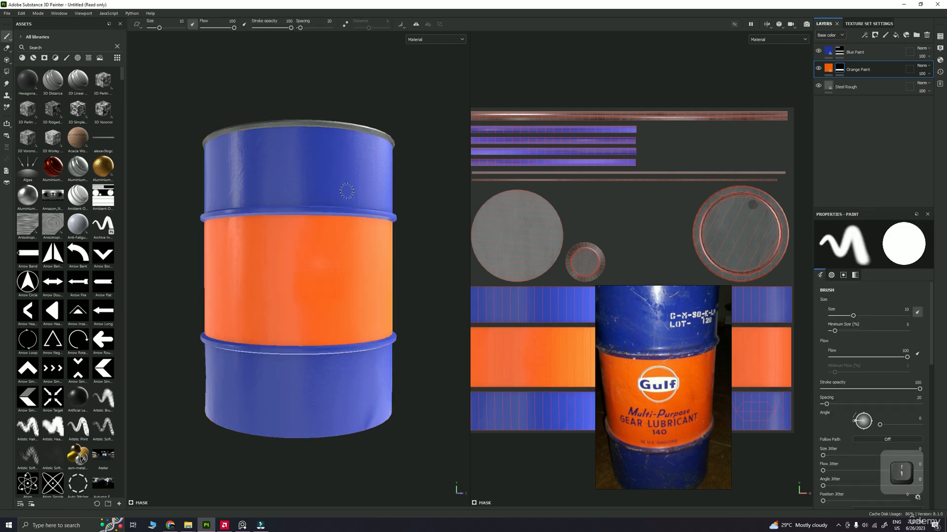
click(828, 69)
Inspect the blue and orange paint bands and the bare steel rim from several angles and distances
alt+drag(328, 163, 341, 233)
alt+middle_drag(337, 230, 357, 251)
alt+right_drag(291, 213, 397, 255)
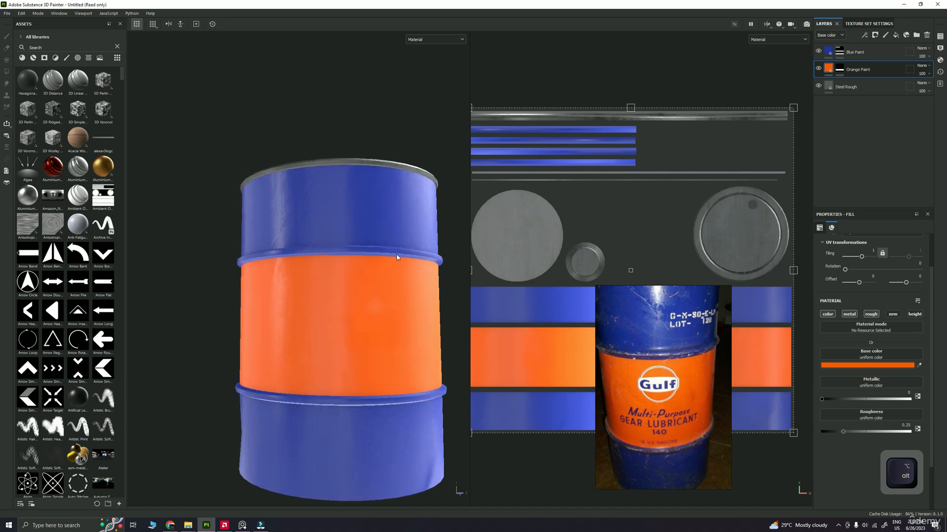
alt+middle_drag(397, 254, 368, 205)
alt+drag(368, 205, 361, 230)
alt+middle_drag(360, 231, 339, 203)
alt+right_drag(330, 217, 342, 231)
alt+middle_drag(337, 223, 350, 231)
alt+right_drag(350, 230, 349, 212)
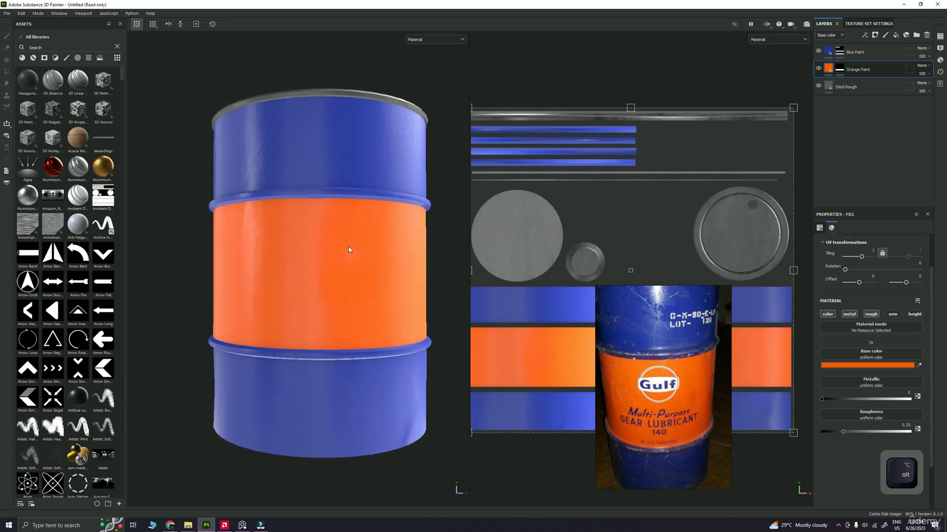
alt+drag(349, 250, 353, 260)
alt+middle_drag(379, 254, 351, 252)
alt+middle_drag(269, 254, 317, 260)
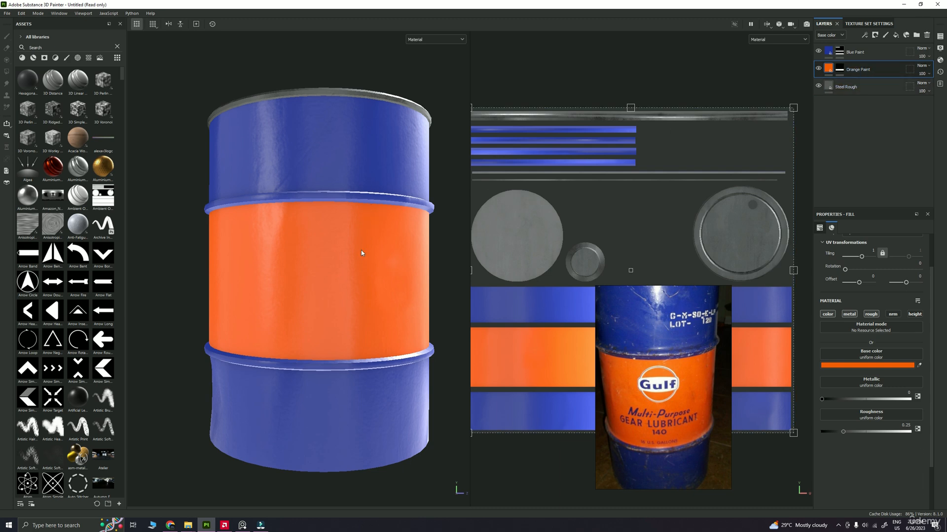
Activate Temporal Anti-Aliasing in the viewport's display settings
click(940, 49)
scroll(848, 174, down, 10)
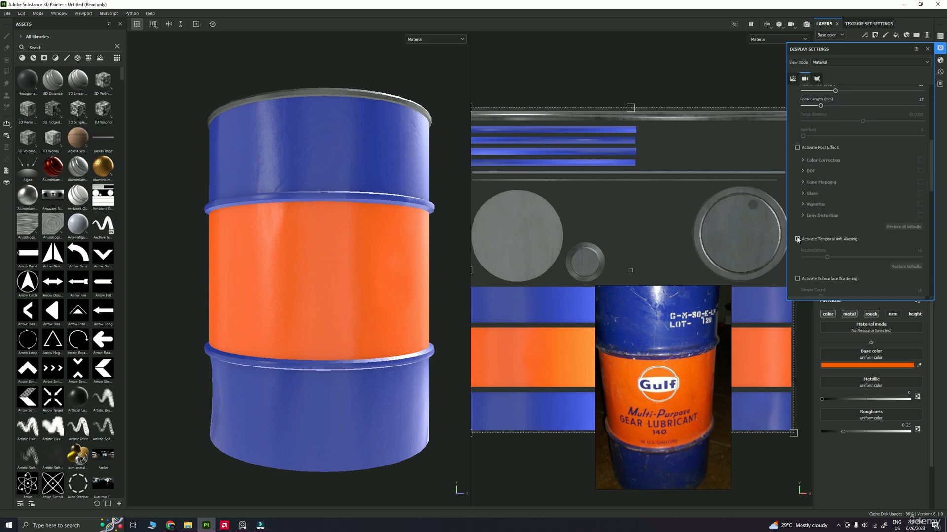
click(797, 239)
alt+drag(397, 190, 411, 187)
click(927, 49)
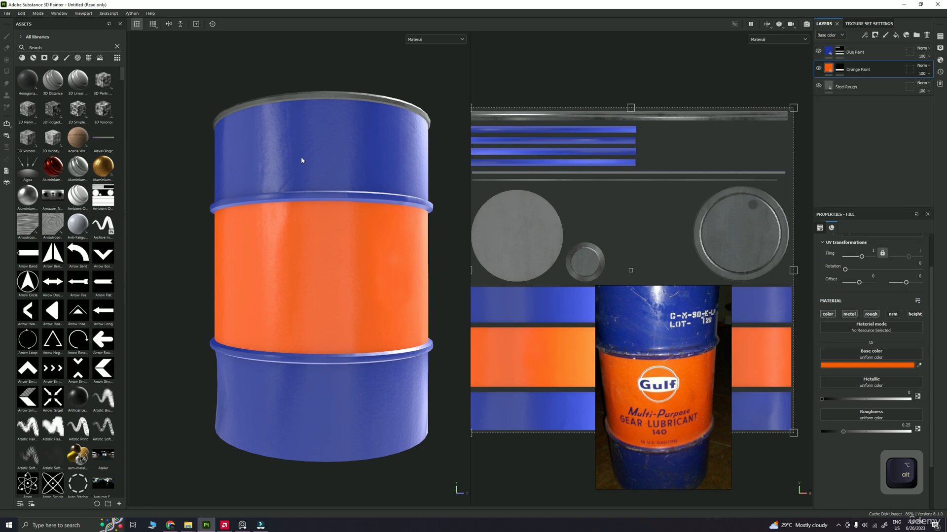
Save the project as Barrel_Tut in the Assets folder inside the desktop's Oil Barrel folder
click(7, 13)
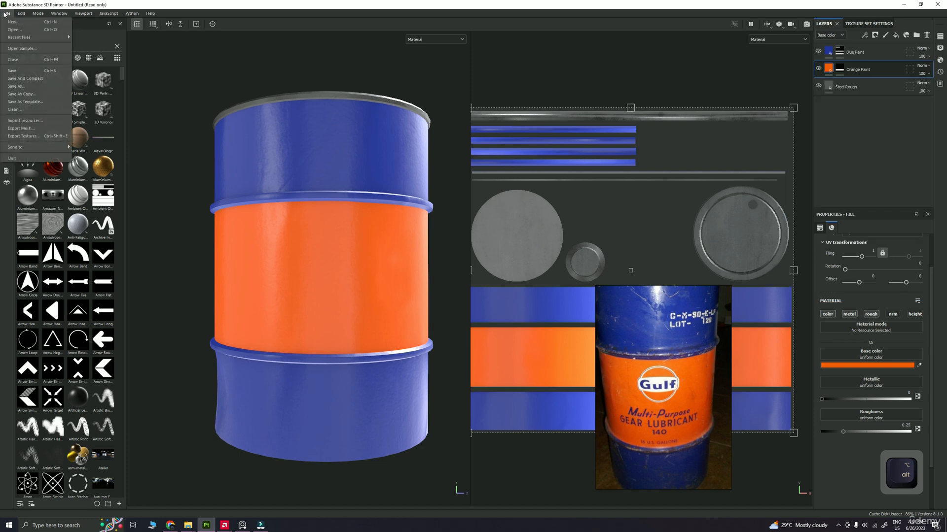
click(17, 86)
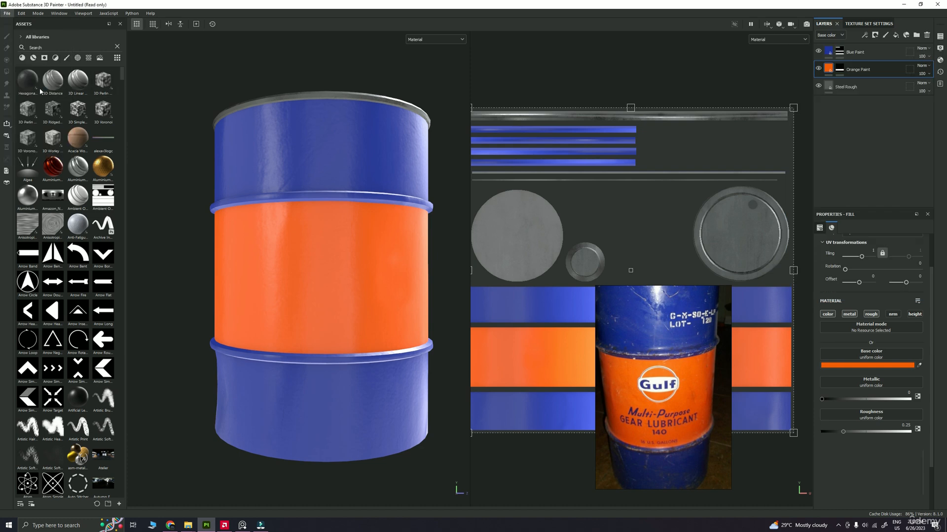
drag(205, 17, 460, 68)
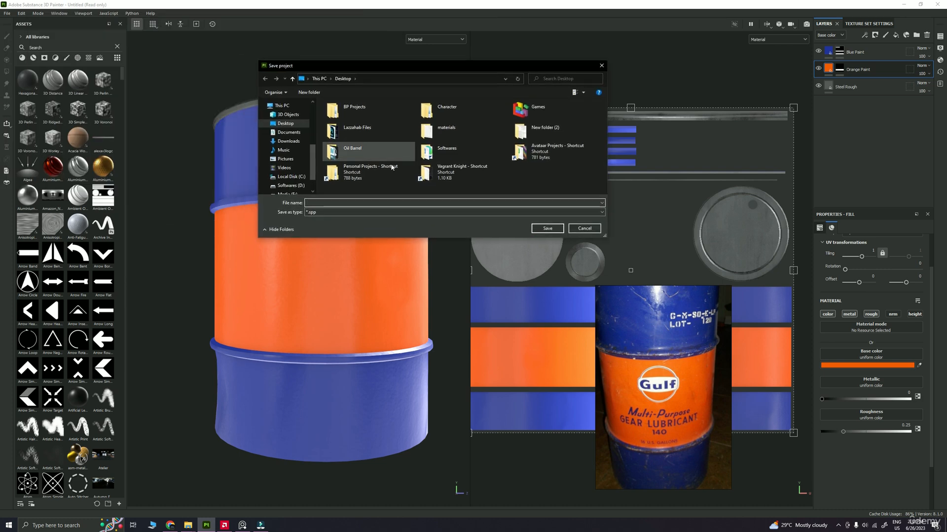
double_click(352, 148)
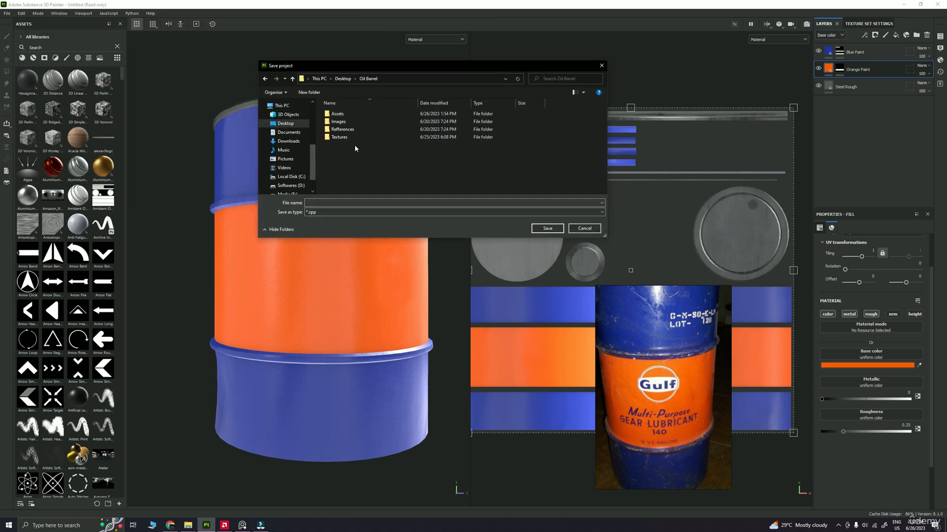
double_click(349, 113)
click(342, 200)
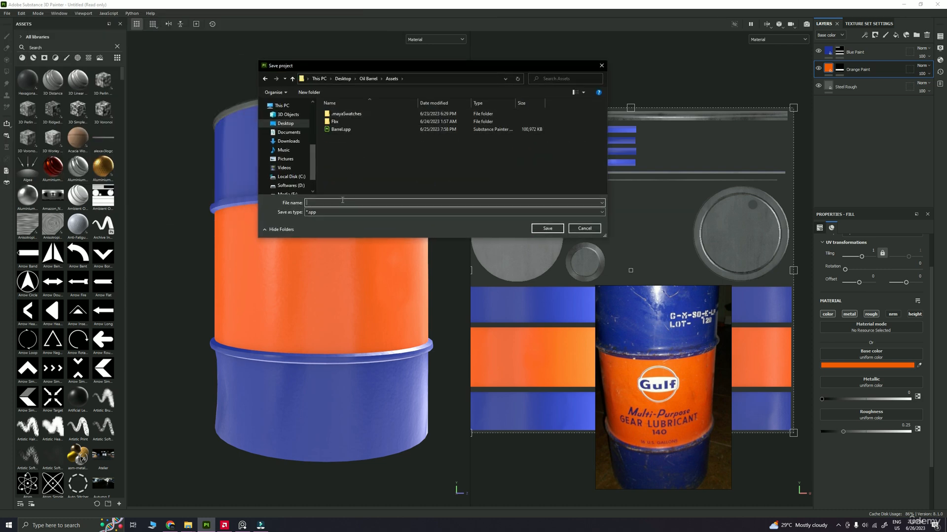
text(Barrel)
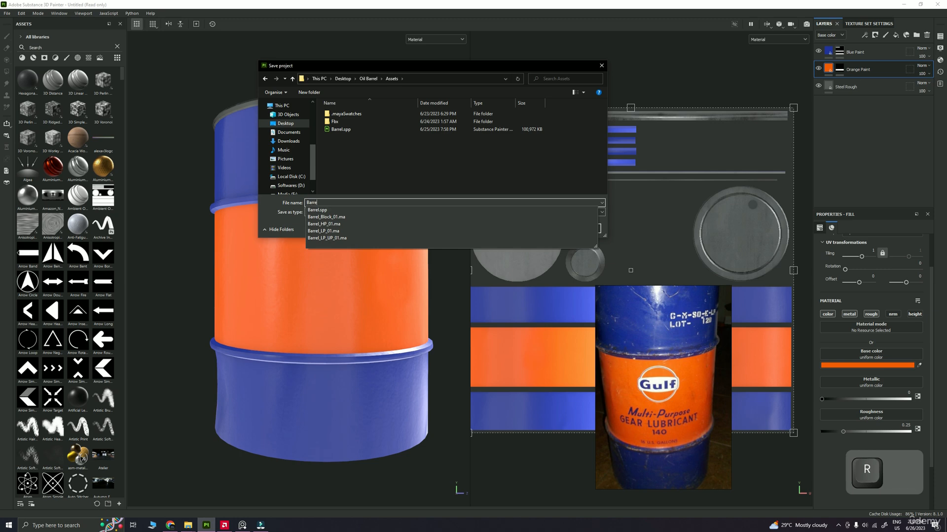
text(_)
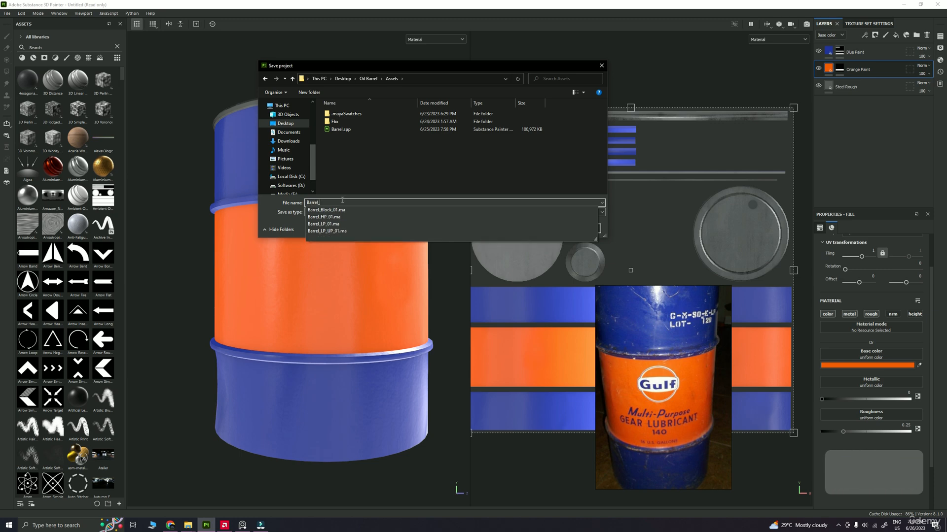
text(Tut)
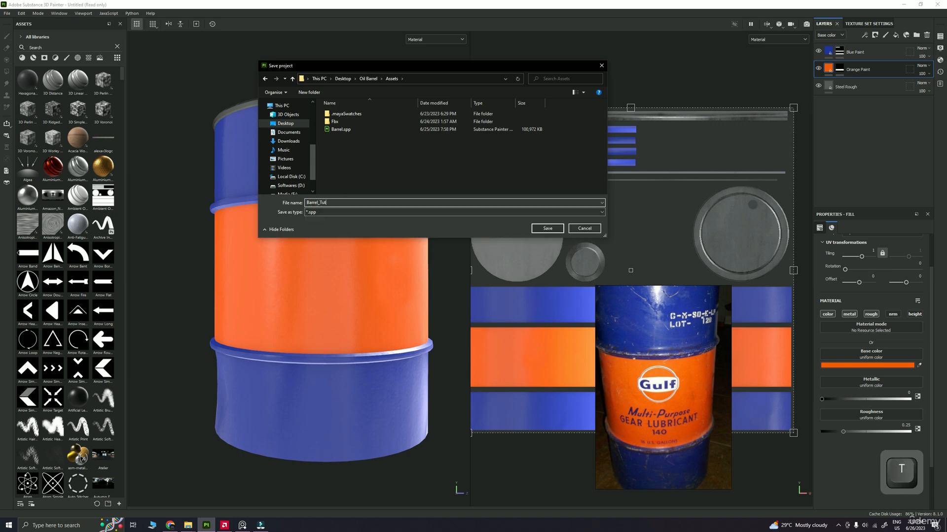
click(537, 228)
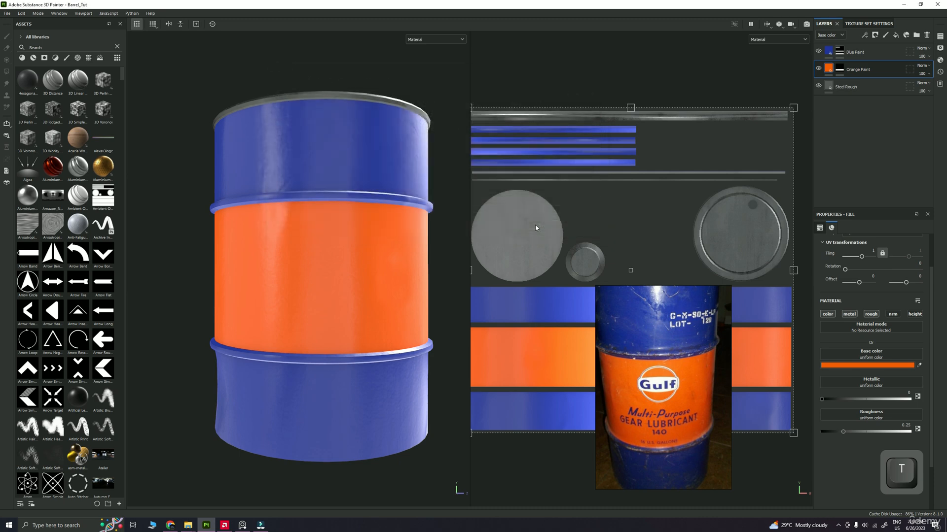
Examine the painted barrel's reflections up close while rotating the environment lighting
alt+middle_drag(350, 212, 325, 214)
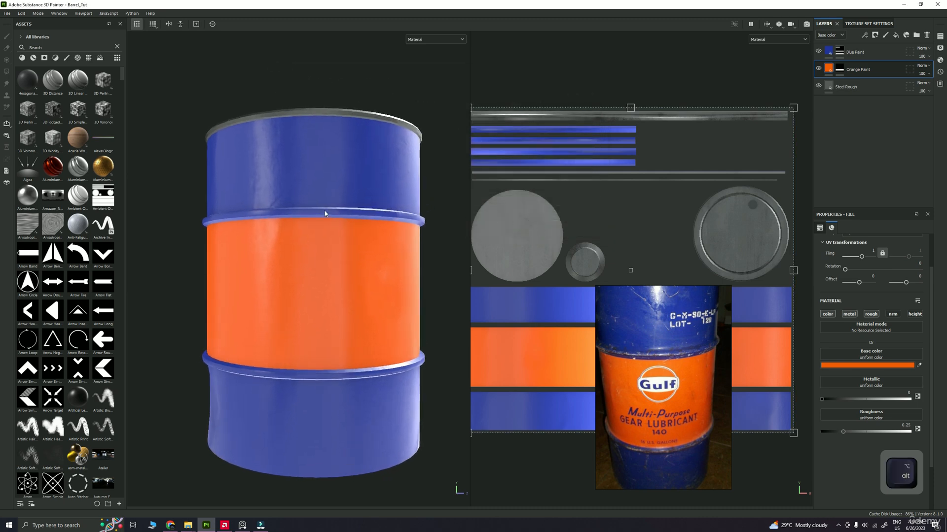
shift+right_drag(345, 214, 367, 228)
alt+middle_drag(348, 241, 339, 245)
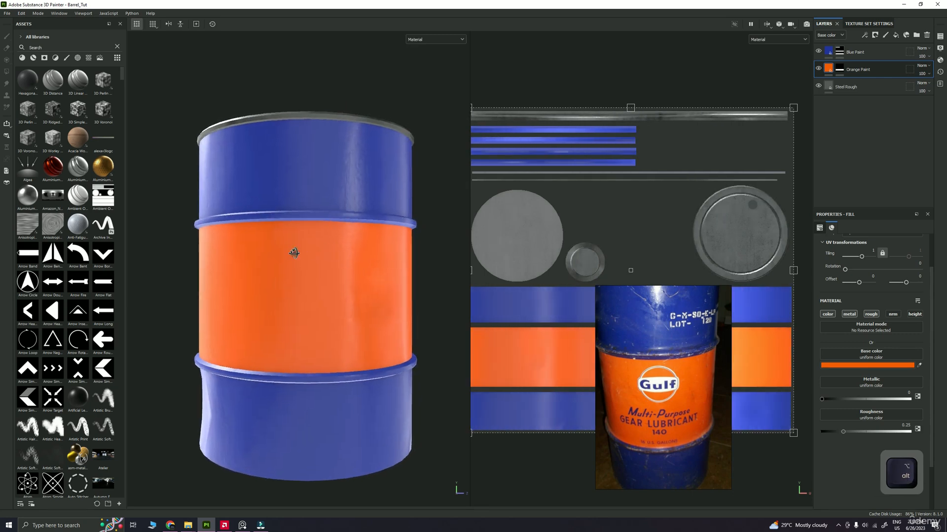
mouse_move(294, 253)
alt+mouse_down()
mouse_move(310, 256)
mouse_move(300, 254)
alt+mouse_up()
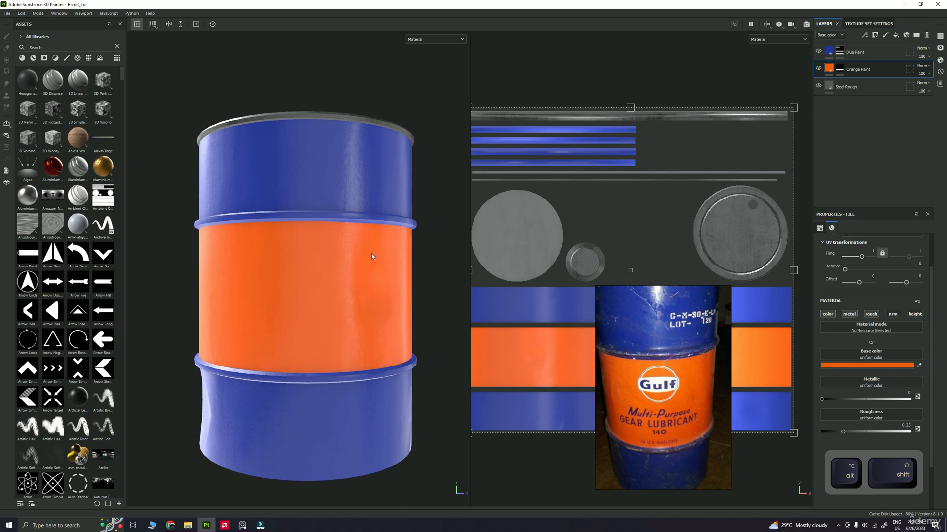
alt+right_drag(372, 256, 359, 230)
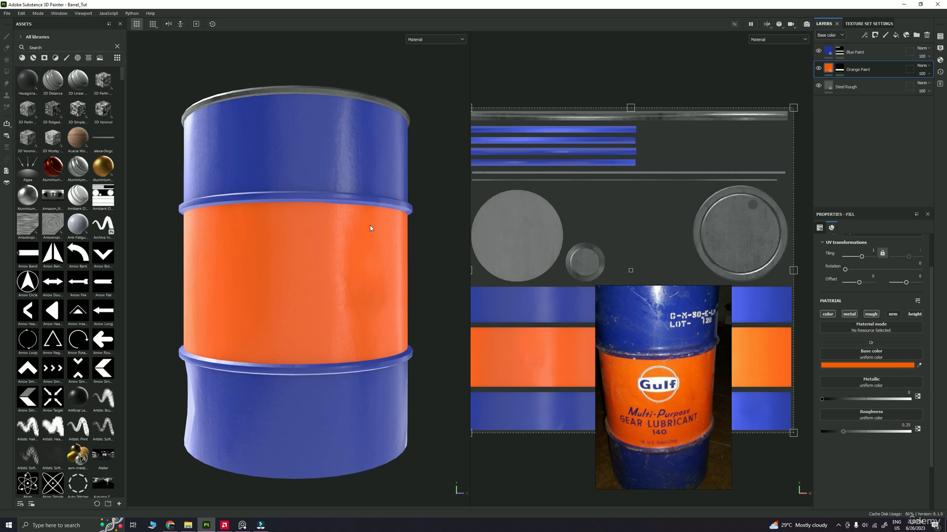
shift+right_drag(370, 233, 339, 235)
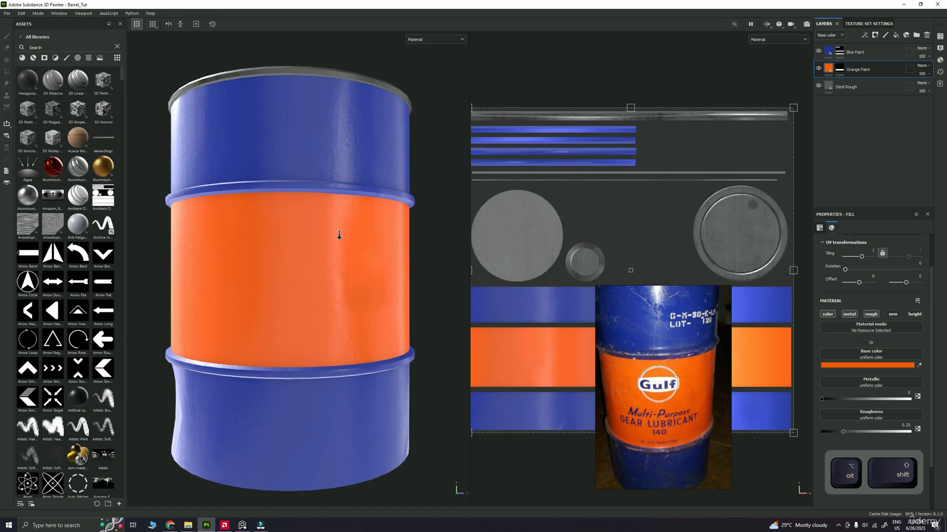